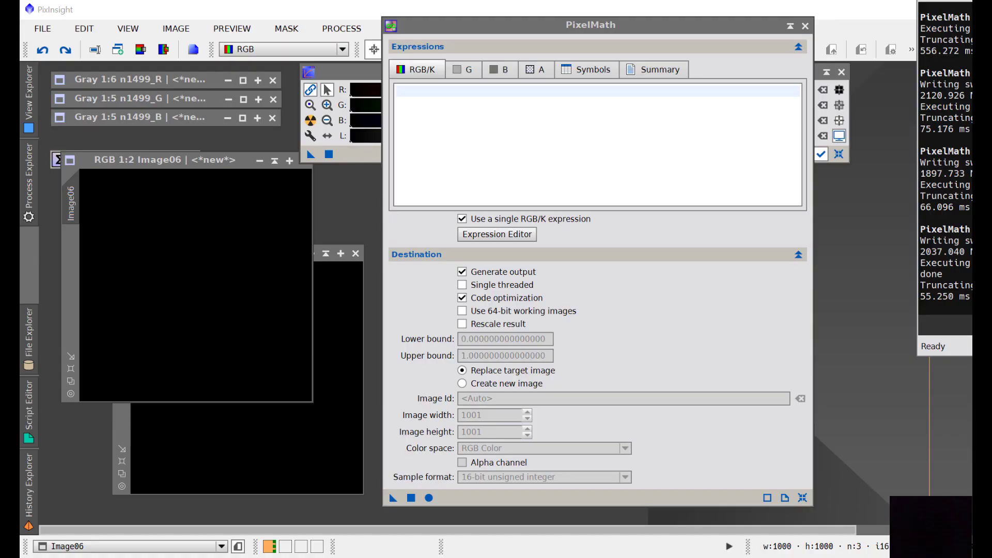
# - Enter iif(x() == 300,1,0) in PixelMath and apply it to Image06, drawing a vertical line at column 300
pyautogui.click(463, 107)
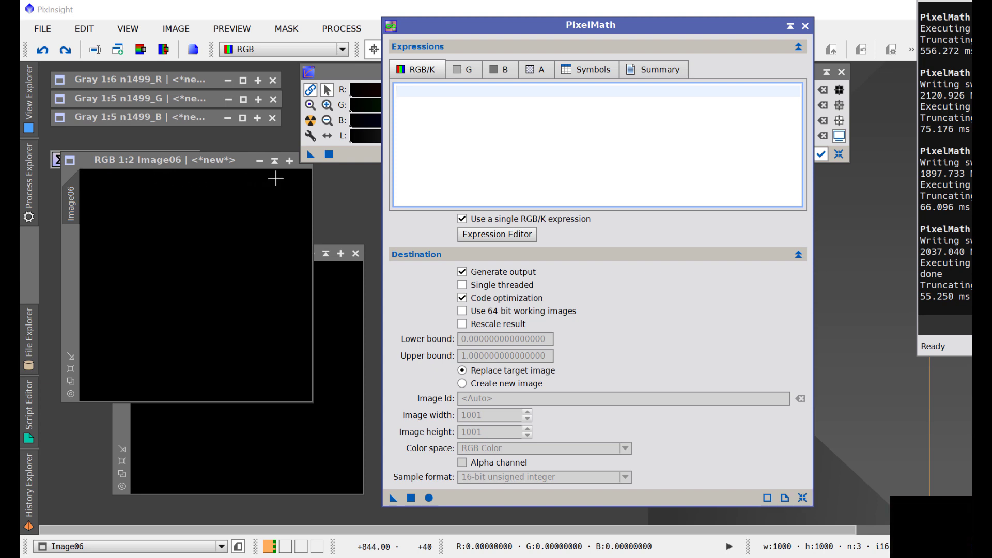
pyautogui.moveTo(85, 184)
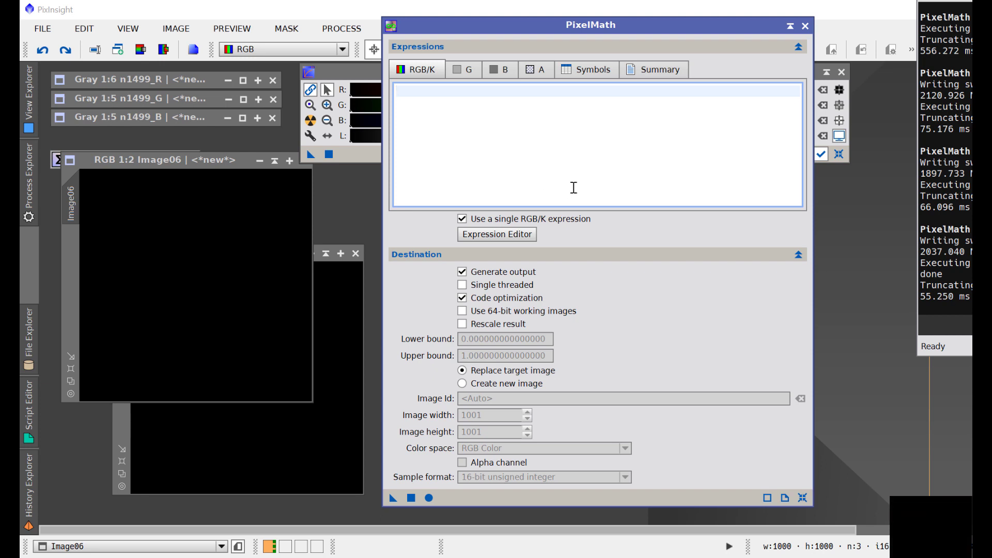
pyautogui.write('iif(')
pyautogui.write('x() ==')
pyautogui.write('300')
pyautogui.write(',1,0)')
pyautogui.moveTo(393, 499); pyautogui.dragTo(240, 331)
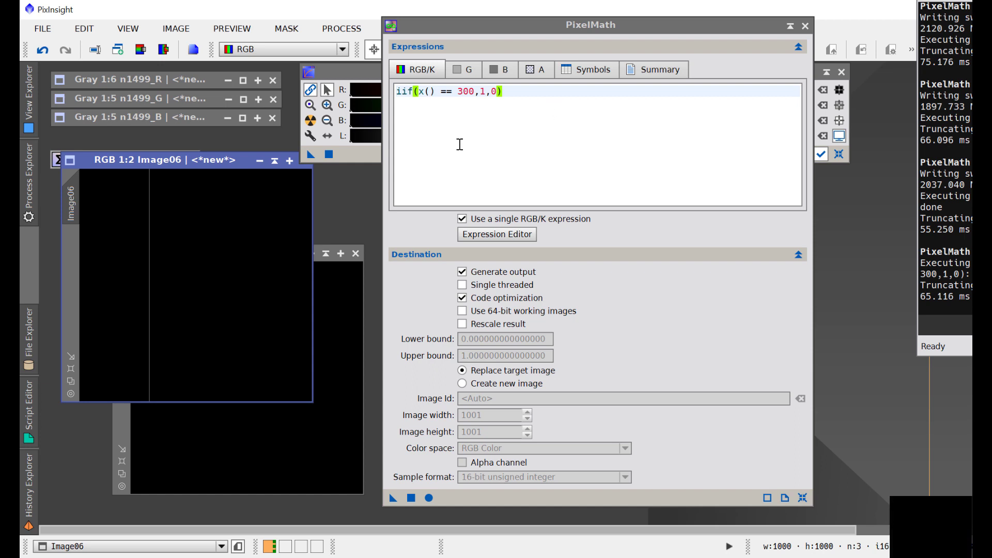
# - Undo the line, shorten the expression to x() == 300, and reapply it to Image06
pyautogui.click(44, 51)
pyautogui.click(512, 92)
pyautogui.moveTo(480, 92); pyautogui.dragTo(539, 101)
pyautogui.press('BackSpace')
pyautogui.press('BackSpace')
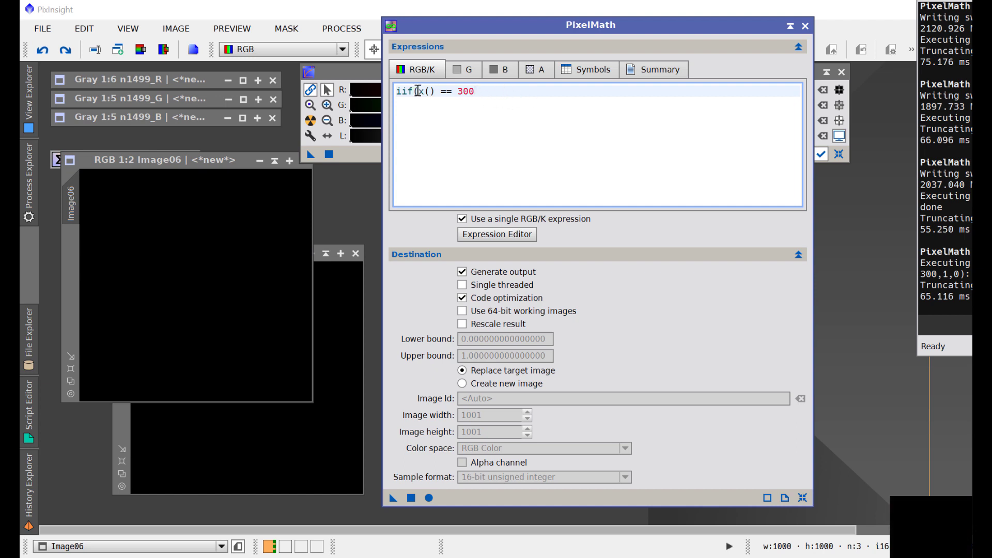
pyautogui.moveTo(419, 91); pyautogui.dragTo(396, 90)
pyautogui.press('BackSpace')
pyautogui.moveTo(392, 501); pyautogui.dragTo(265, 367)
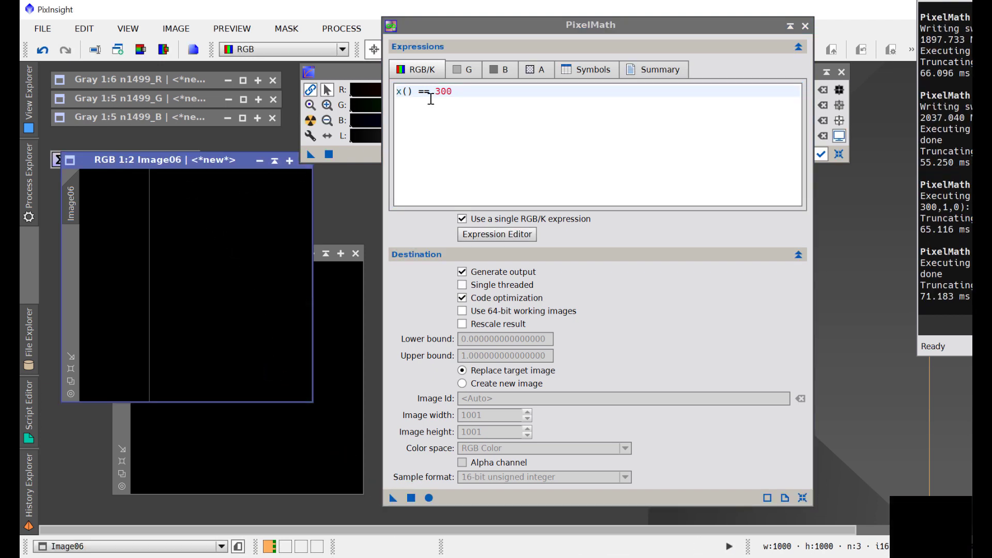
pyautogui.moveTo(454, 91); pyautogui.dragTo(396, 91)
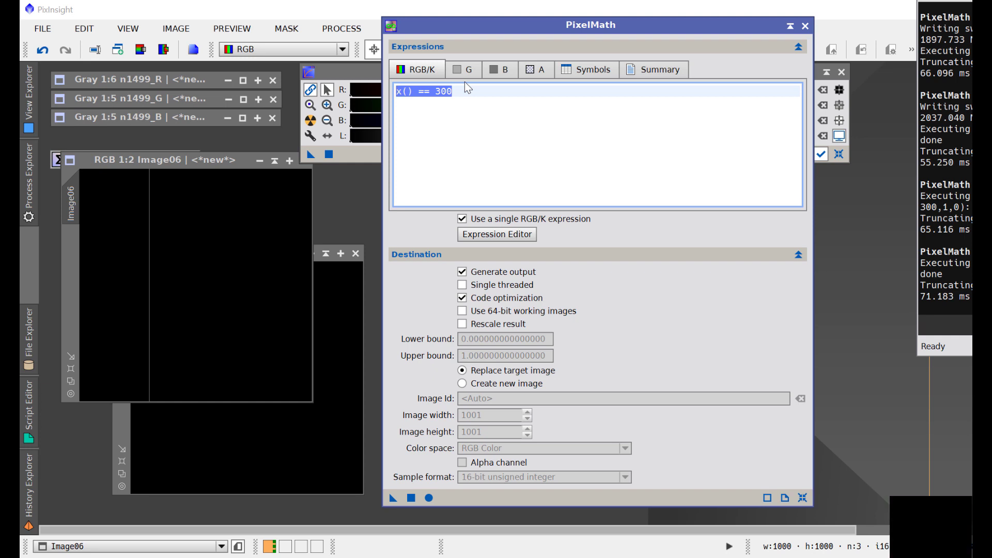
# - Replace the expression with iif(y() == 300,1,0) and apply it to Image06 for a row-300 line
pyautogui.press('BackSpace')
pyautogui.write('ii')
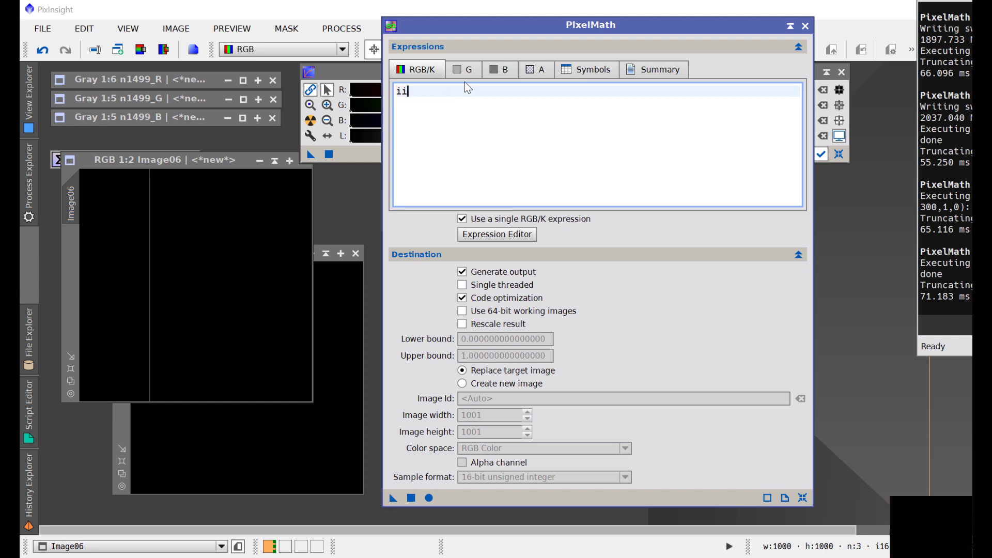
pyautogui.write('f(')
pyautogui.write('y() == 300,1,0)')
pyautogui.moveTo(393, 500); pyautogui.dragTo(265, 329)
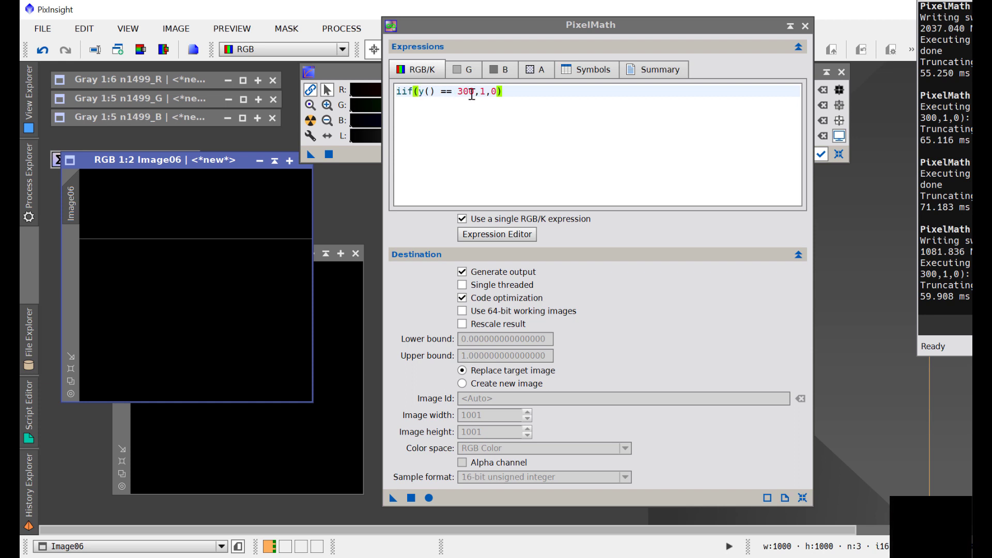
# - Insert x() == 300 || before y() and apply the combined expression to Image06
pyautogui.click(420, 93)
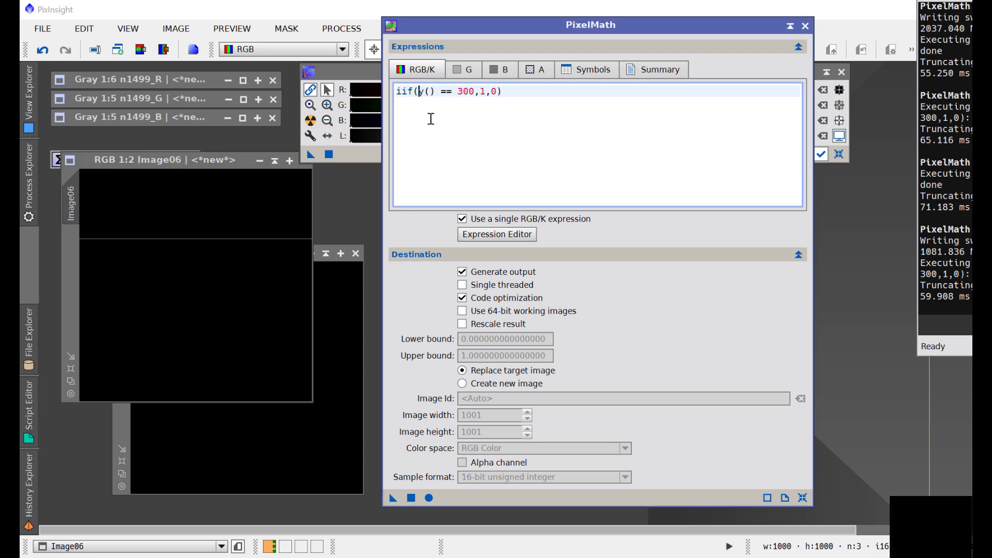
pyautogui.write('x()')
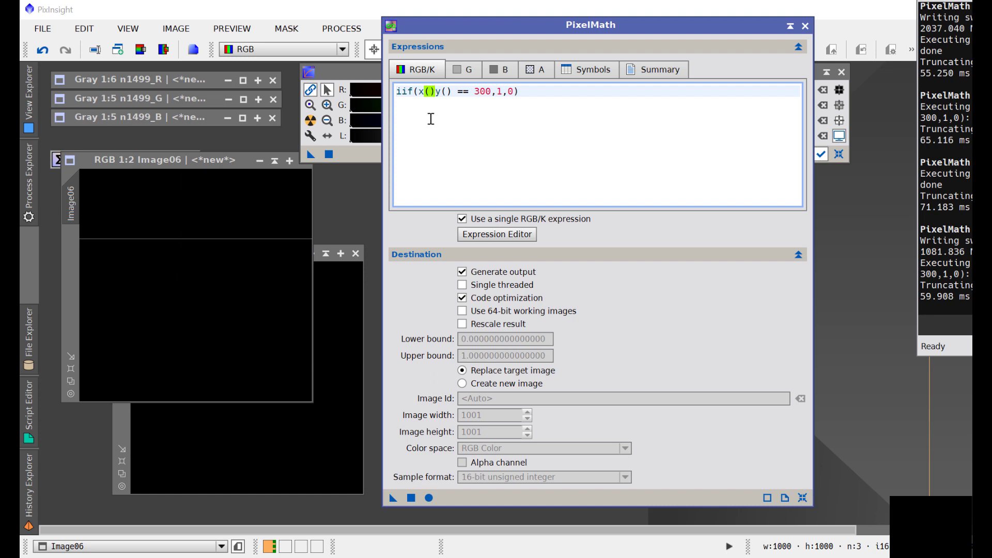
pyautogui.write(' == 300')
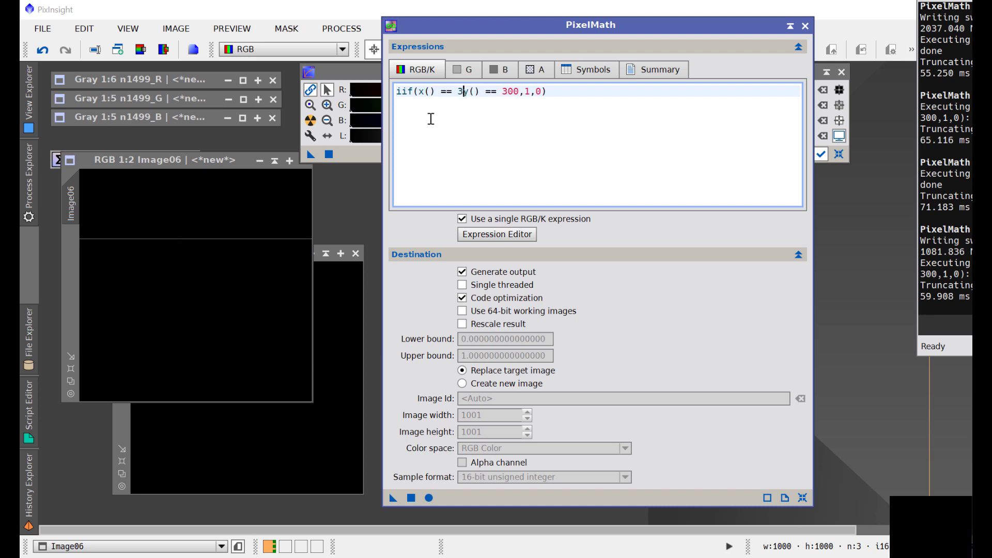
pyautogui.write(' ||')
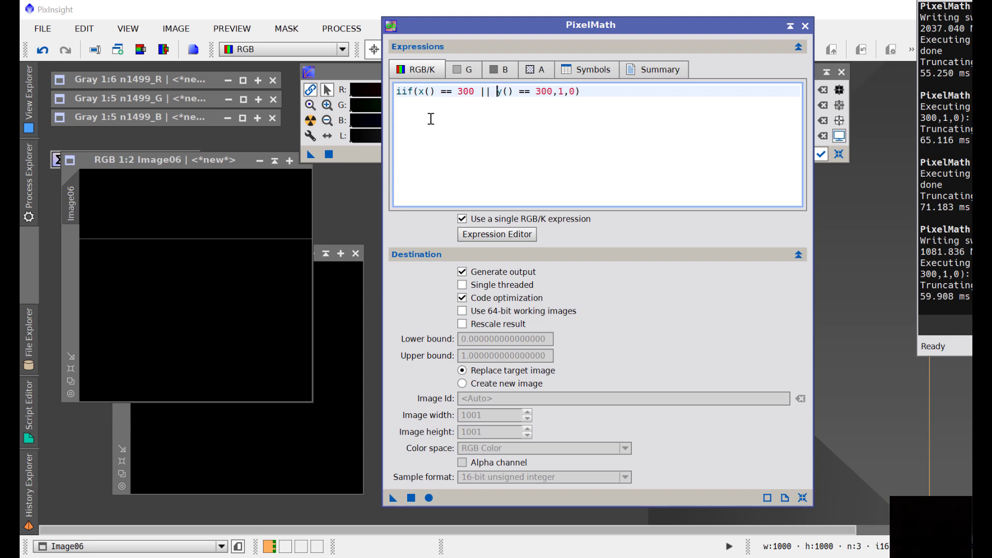
pyautogui.press('BackSpace')
pyautogui.press('BackSpace')
pyautogui.press('BackSpace')
pyautogui.write('&&')
pyautogui.press('BackSpace')
pyautogui.press('BackSpace')
pyautogui.press('BackSpace')
pyautogui.write('||')
pyautogui.click(499, 93)
pyautogui.moveTo(394, 489); pyautogui.dragTo(242, 365)
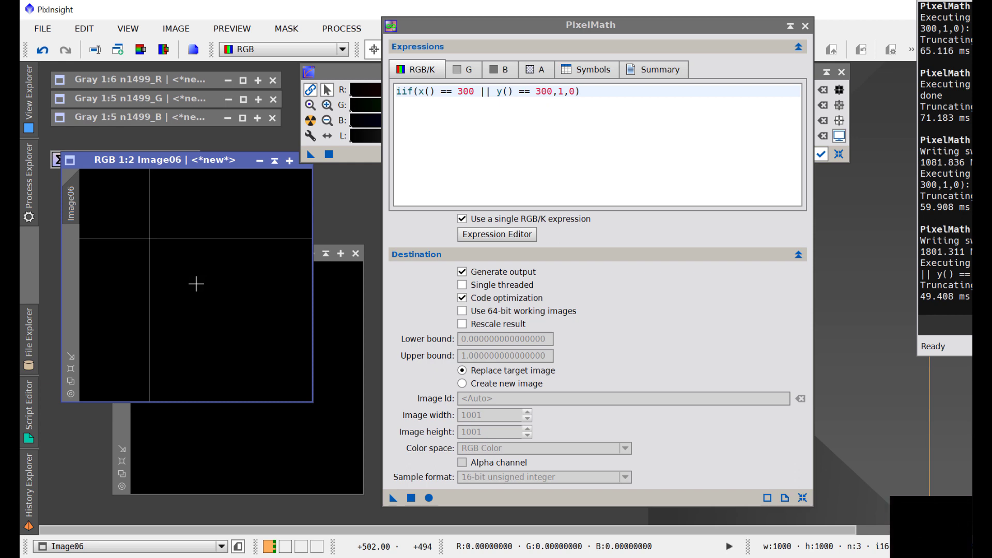
# - Replace the x test's 300 with width($T)/2 and apply the expression to Image06
pyautogui.moveTo(475, 91); pyautogui.dragTo(458, 93)
pyautogui.click(475, 92)
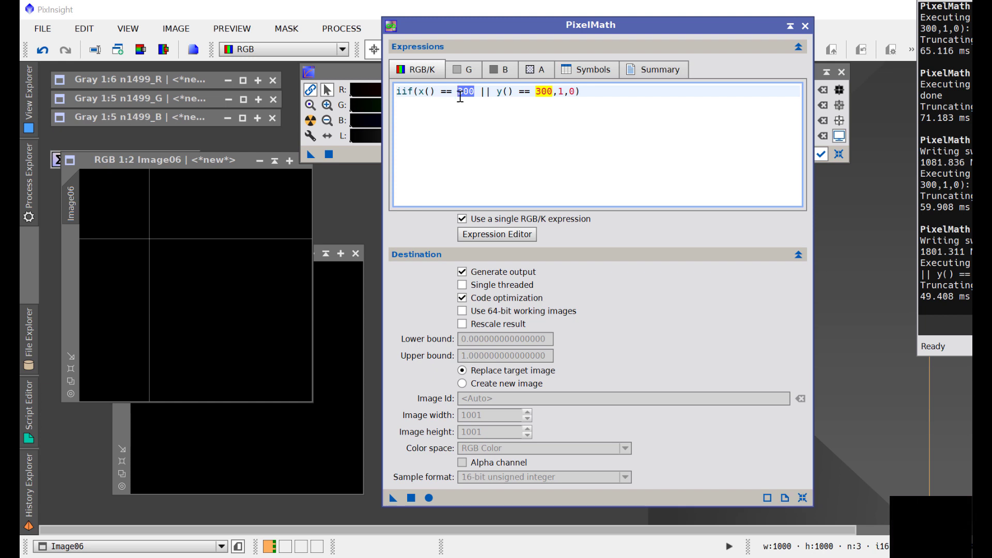
pyautogui.write('width')
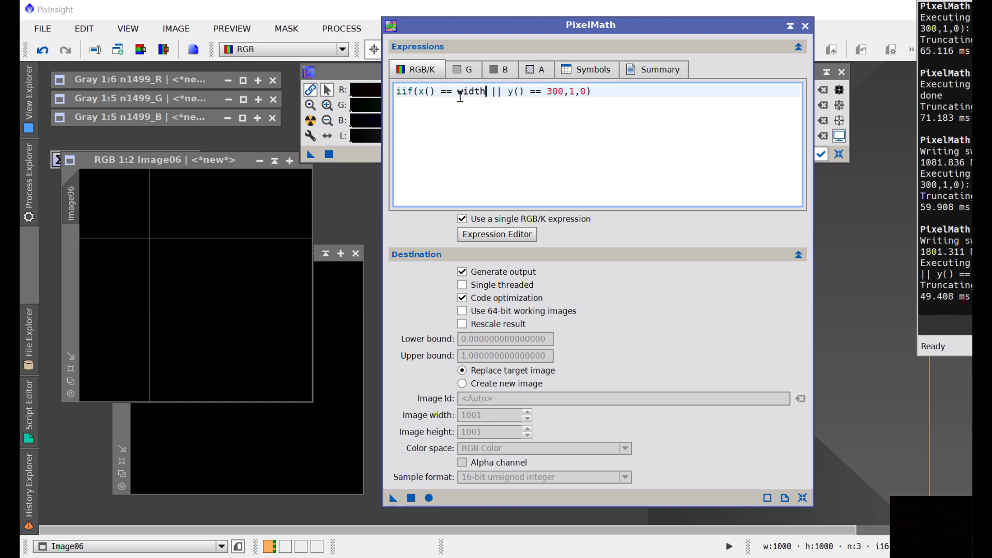
pyautogui.write('($T')
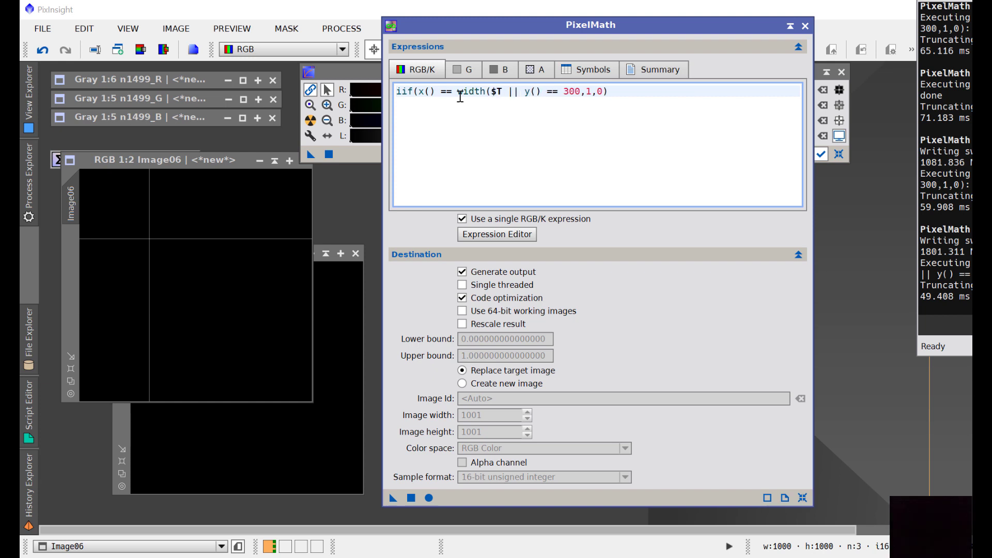
pyautogui.write(')/2')
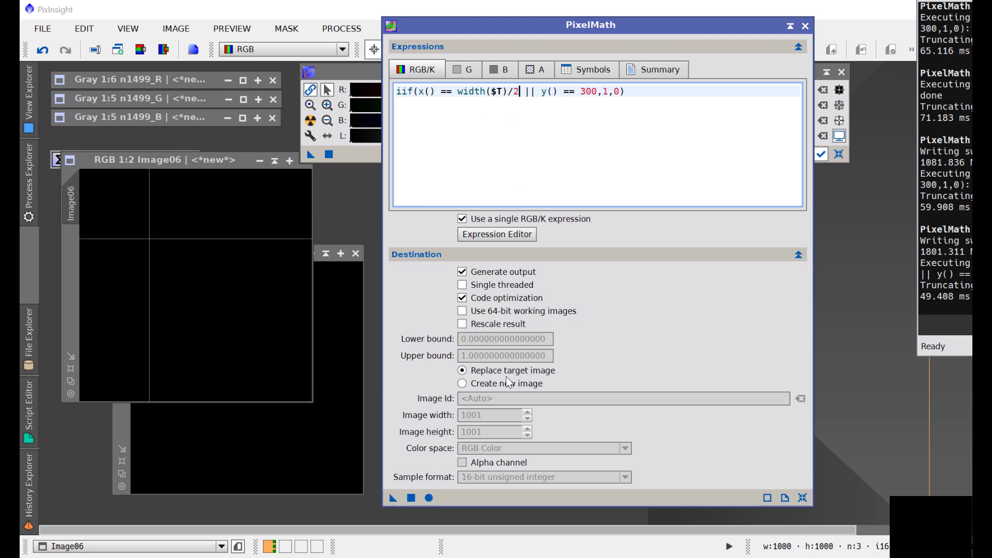
pyautogui.click(394, 499)
pyautogui.moveTo(396, 502); pyautogui.dragTo(700, 335)
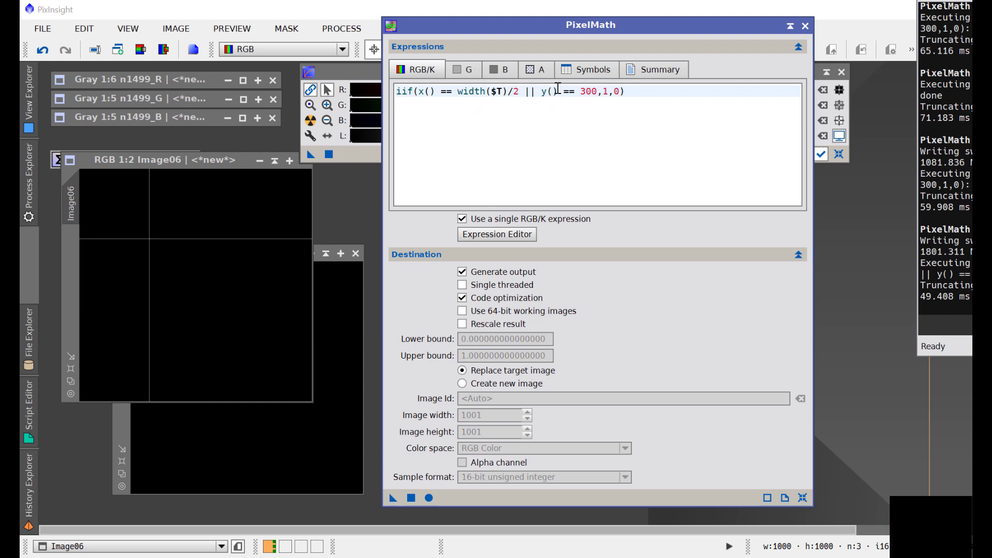
# - Replace the y test's 300 with height($T)/2
pyautogui.doubleClick(585, 93)
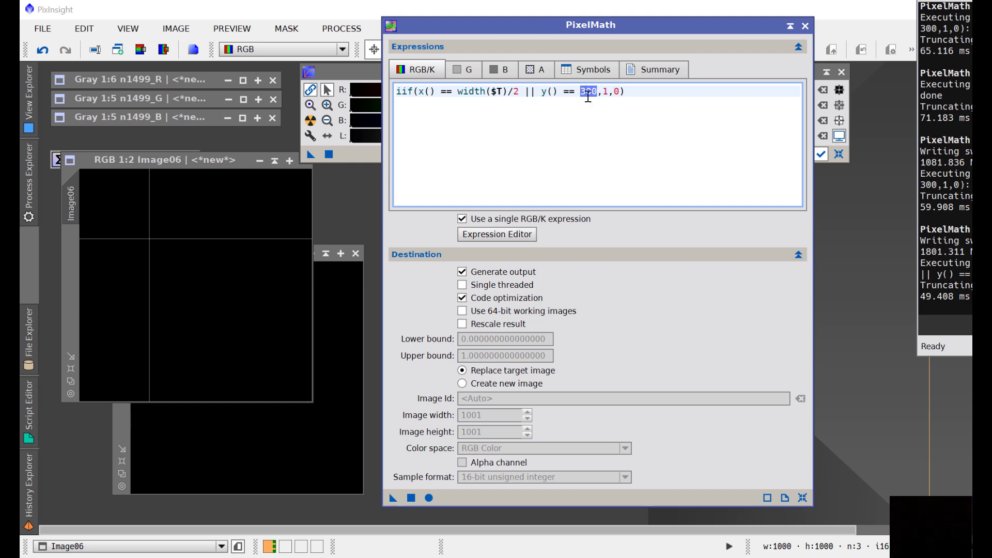
pyautogui.write('widt')
pyautogui.press('BackSpace')
pyautogui.press('BackSpace')
pyautogui.press('BackSpace')
pyautogui.press('BackSpace')
pyautogui.write('height($')
pyautogui.write(')/2')
# - Run iif(x() == width($T)/2 || y() == height($T)/2,1,0) on Image06 to centre its crosshair
pyautogui.moveTo(395, 499); pyautogui.dragTo(224, 331)
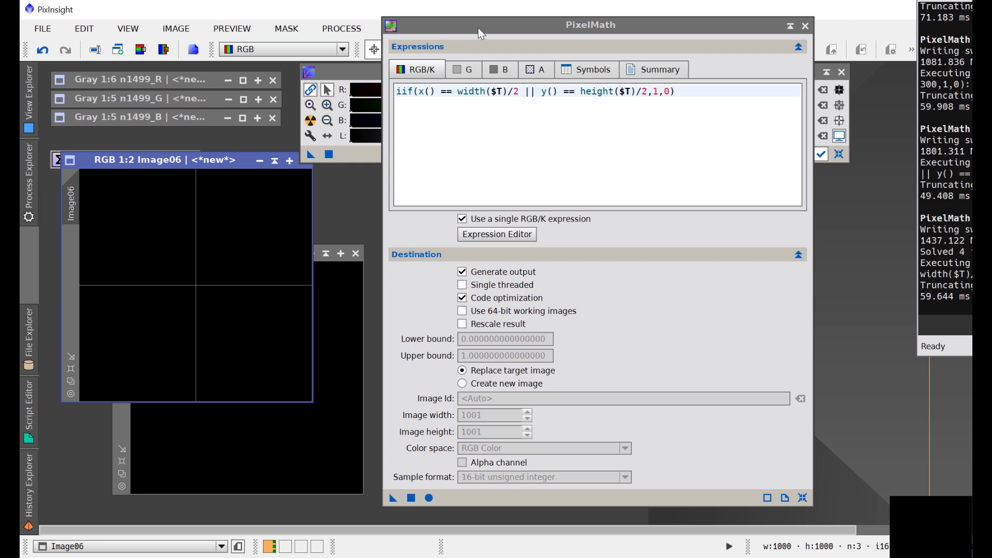
# - Bring the 1001×1001 Image07 into view and apply the centred-crosshair expression to it
pyautogui.moveTo(480, 30); pyautogui.dragTo(602, 49)
pyautogui.click(348, 339)
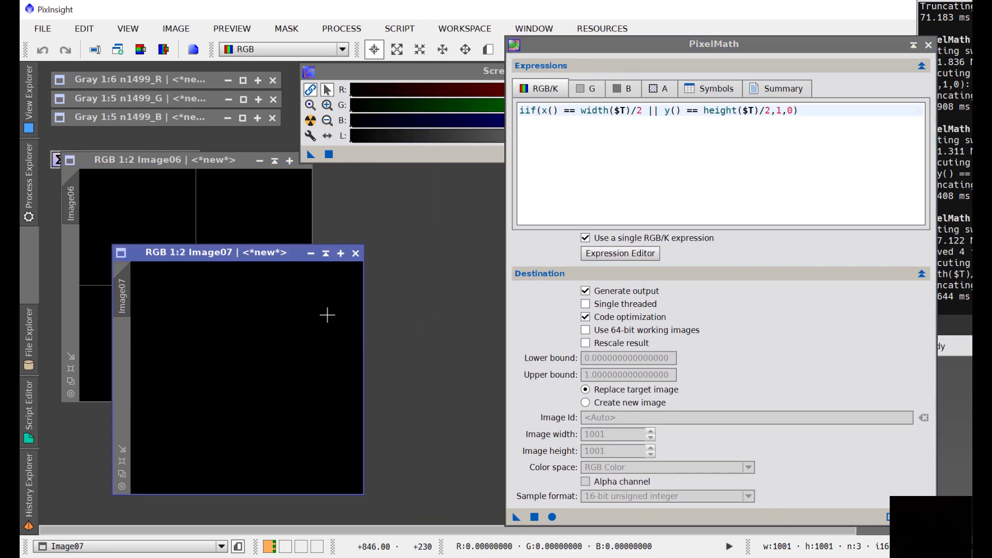
pyautogui.moveTo(255, 253); pyautogui.dragTo(293, 210)
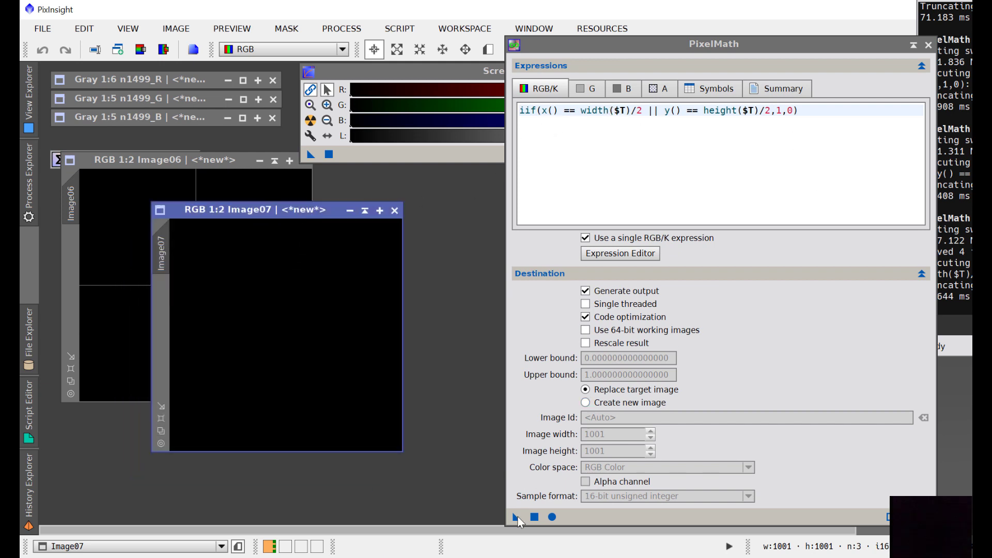
pyautogui.moveTo(516, 517); pyautogui.dragTo(315, 370)
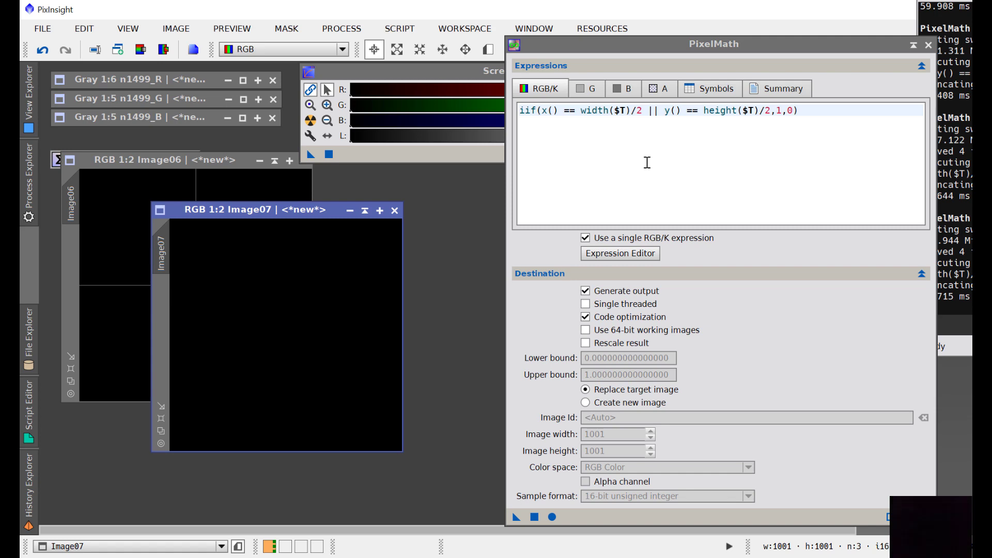
# - Open the Expression Editor and read the trunc function's description in the Syntax list
pyautogui.click(624, 254)
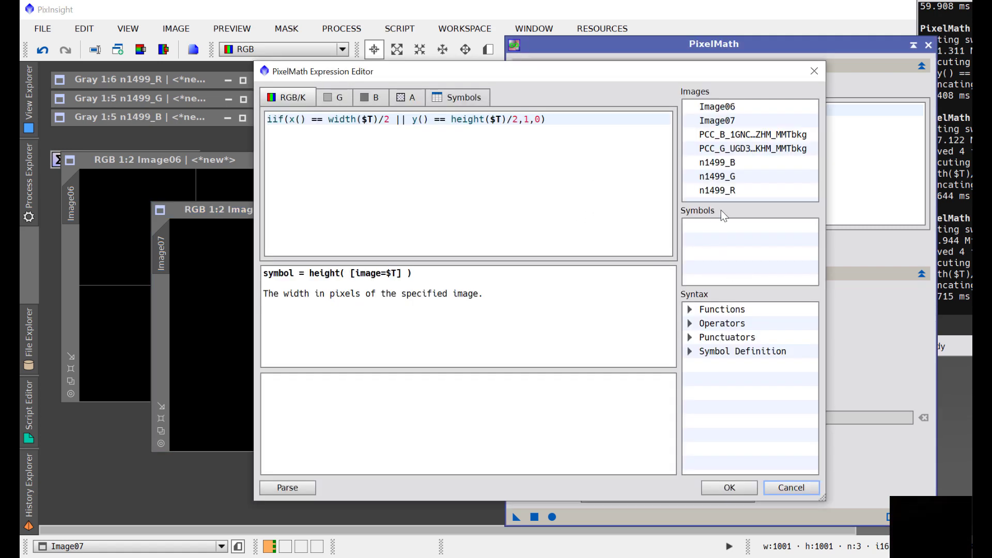
pyautogui.doubleClick(759, 309)
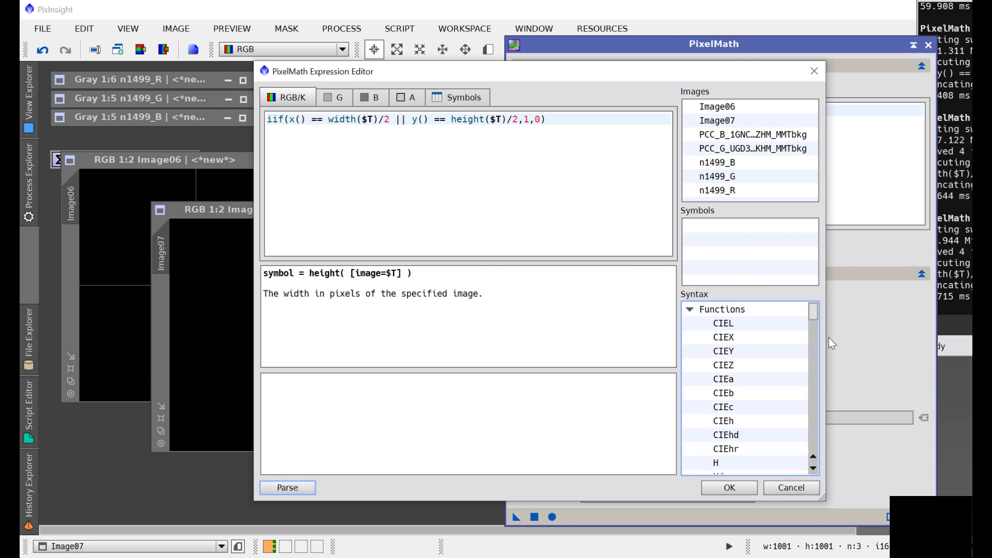
pyautogui.moveTo(817, 312); pyautogui.dragTo(817, 368)
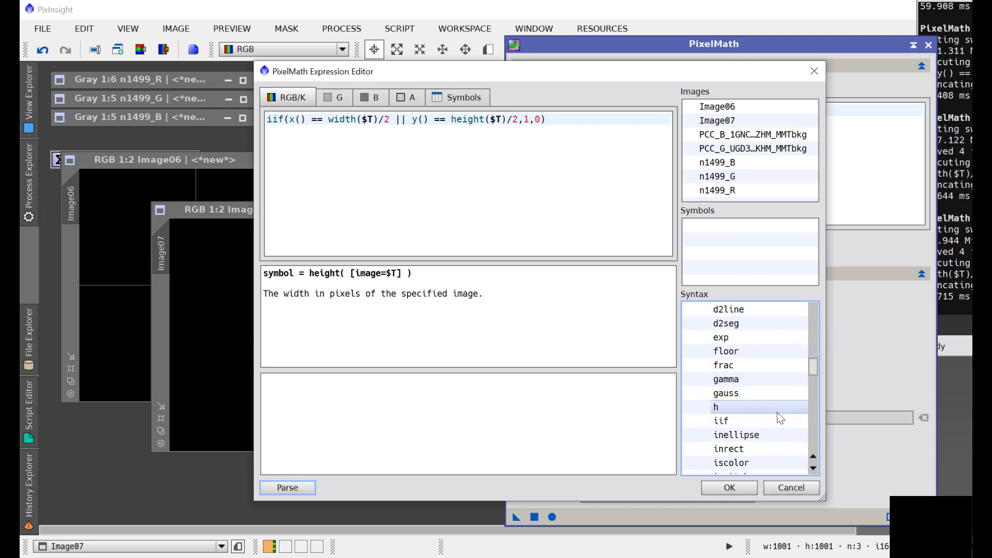
pyautogui.scroll(-3, 778, 413)
pyautogui.scroll(-9, 777, 412)
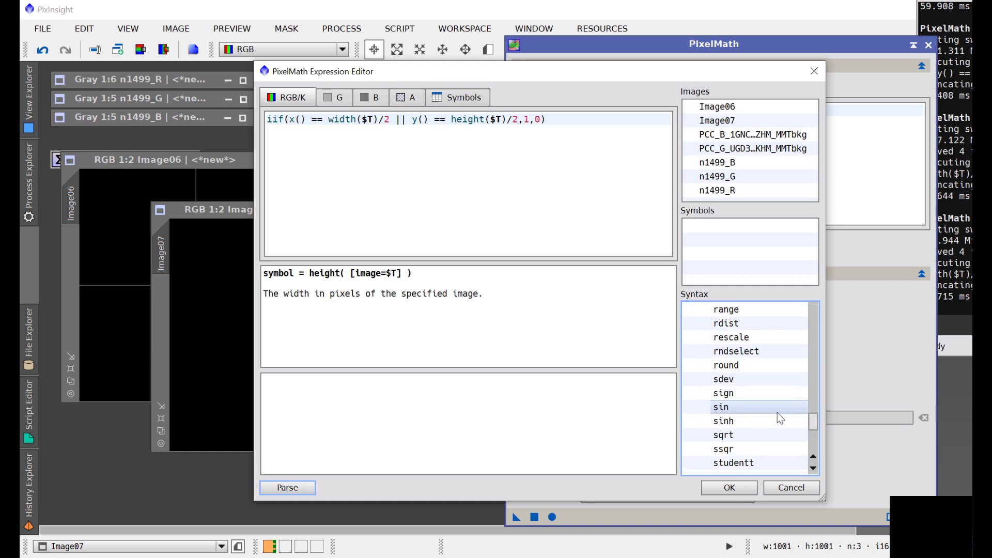
pyautogui.scroll(-2, 778, 413)
pyautogui.click(739, 391)
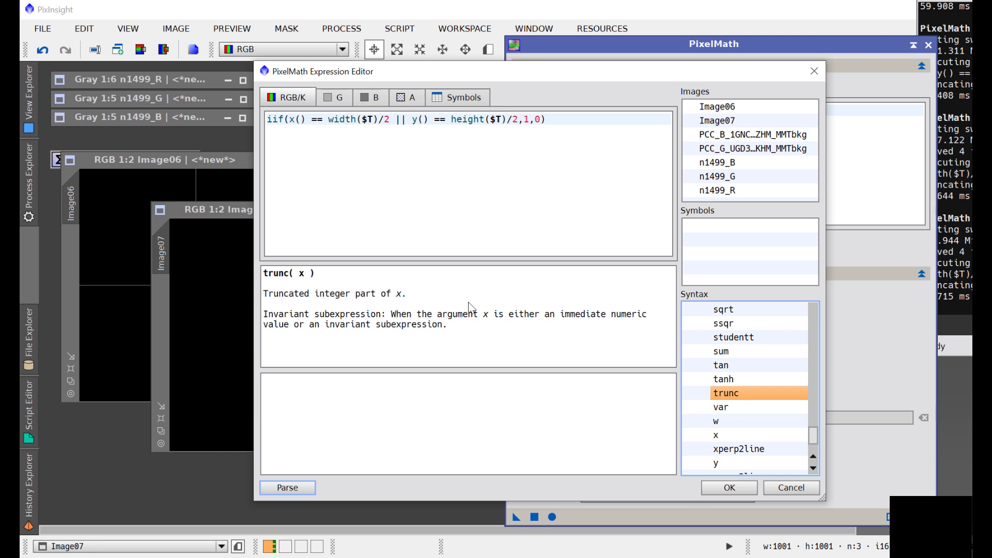
# - Read the round function's description, then cancel the Expression Editor
pyautogui.scroll(3, 782, 399)
pyautogui.scroll(1, 780, 398)
pyautogui.scroll(1, 780, 398)
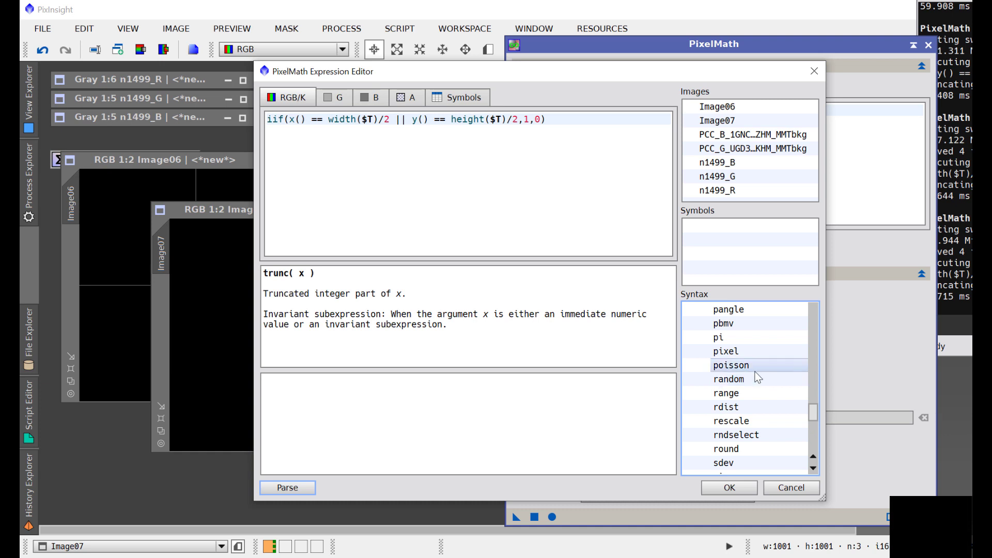
pyautogui.scroll(-1, 761, 389)
pyautogui.click(765, 407)
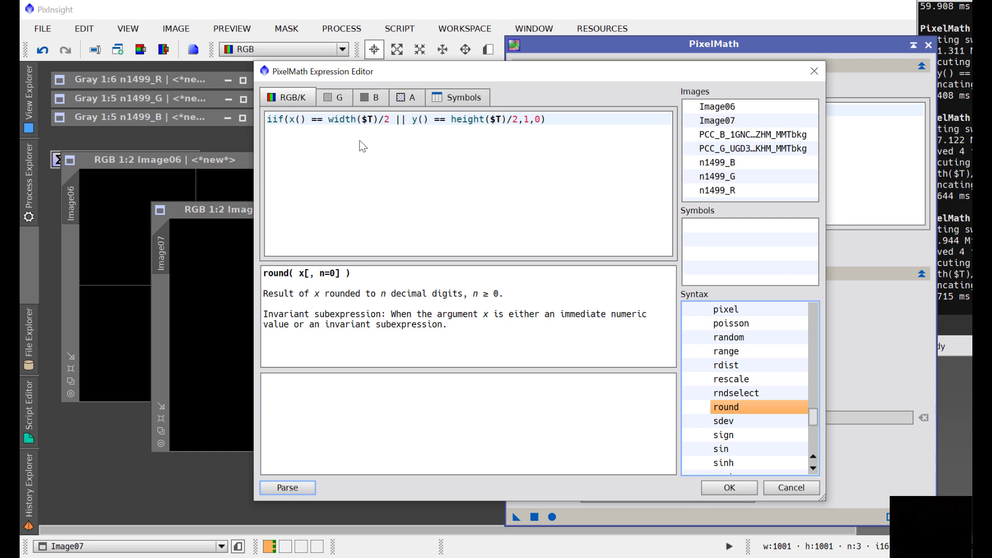
pyautogui.click(783, 491)
# - Wrap the half-width term as trunc(width($T)/2)
pyautogui.click(581, 112)
pyautogui.write('trunc(')
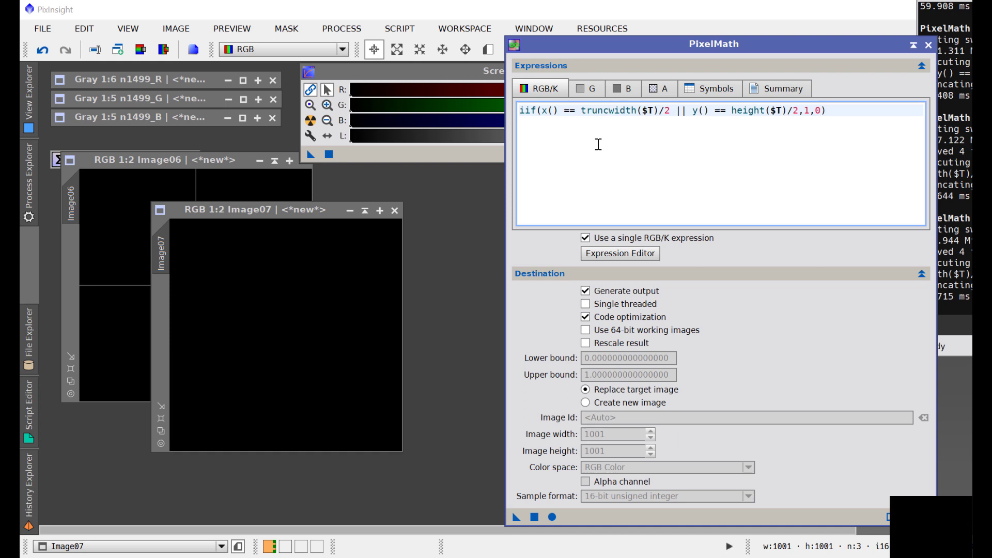
pyautogui.press('Right')
pyautogui.press('Right')
pyautogui.press('Right')
pyautogui.press('Right')
pyautogui.press('Right')
pyautogui.press('Right')
pyautogui.press('Right')
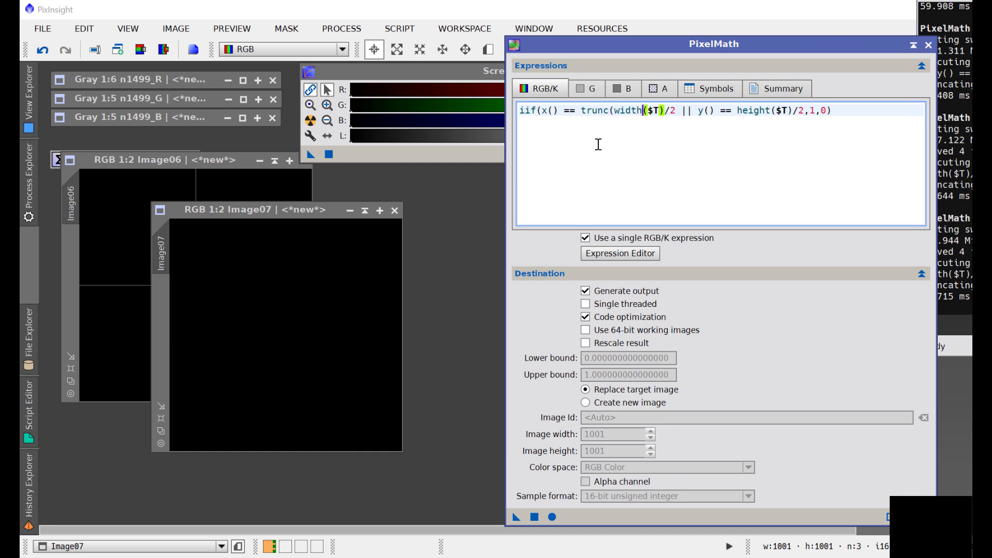
pyautogui.press('Right')
pyautogui.write(')')
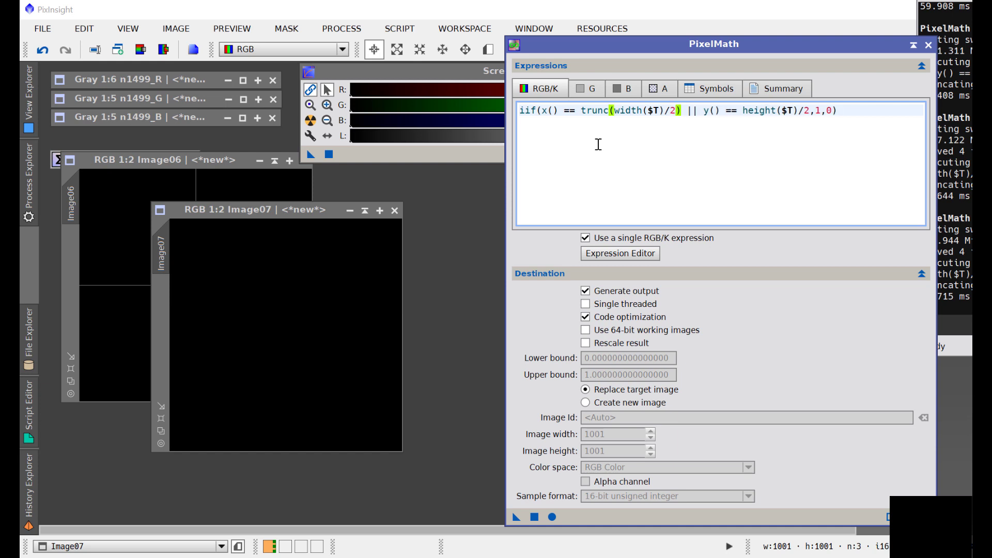
pyautogui.press('Right')
# - Wrap the half-height term as trunc(height($T)/2) and apply the expression to Image07
pyautogui.write('trunc(')
pyautogui.press('Right')
pyautogui.press('Right')
pyautogui.press('Right')
pyautogui.press('Right')
pyautogui.press('Right')
pyautogui.press('Right')
pyautogui.press('Right')
pyautogui.press('Right')
pyautogui.press('Left')
pyautogui.press('Left')
pyautogui.press('Right')
pyautogui.write(')')
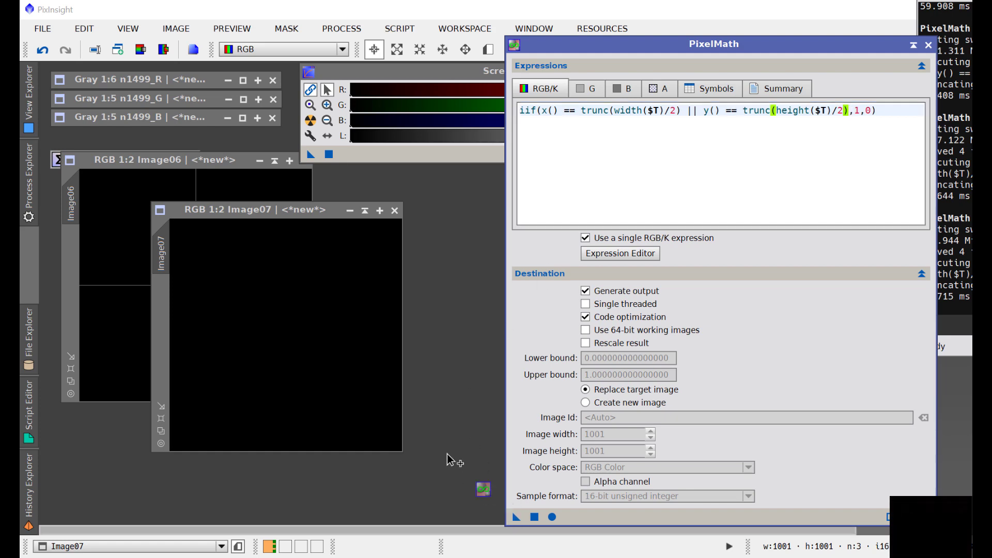
pyautogui.moveTo(426, 434); pyautogui.dragTo(354, 411)
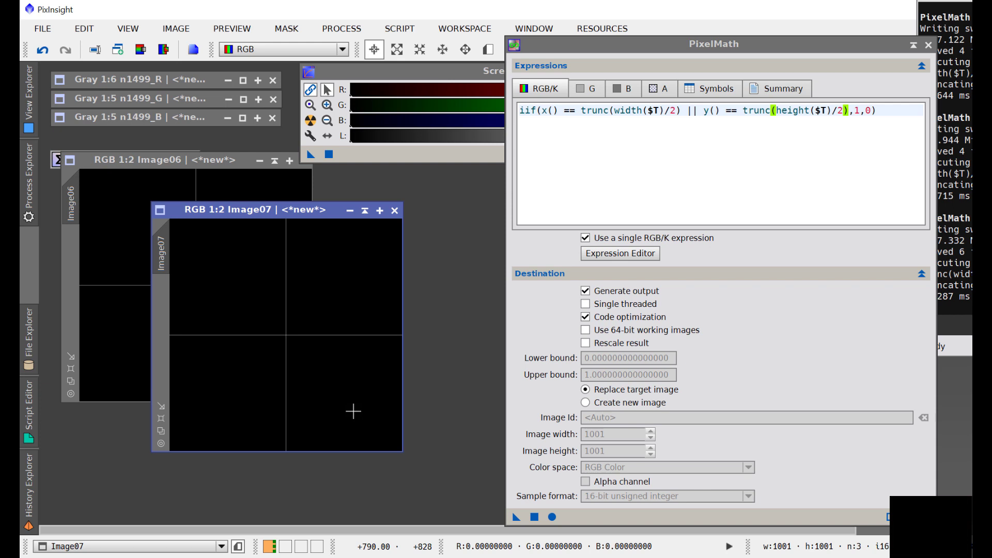
# - Copy the trunc(width($T)/2) term from the expression
pyautogui.click(882, 113)
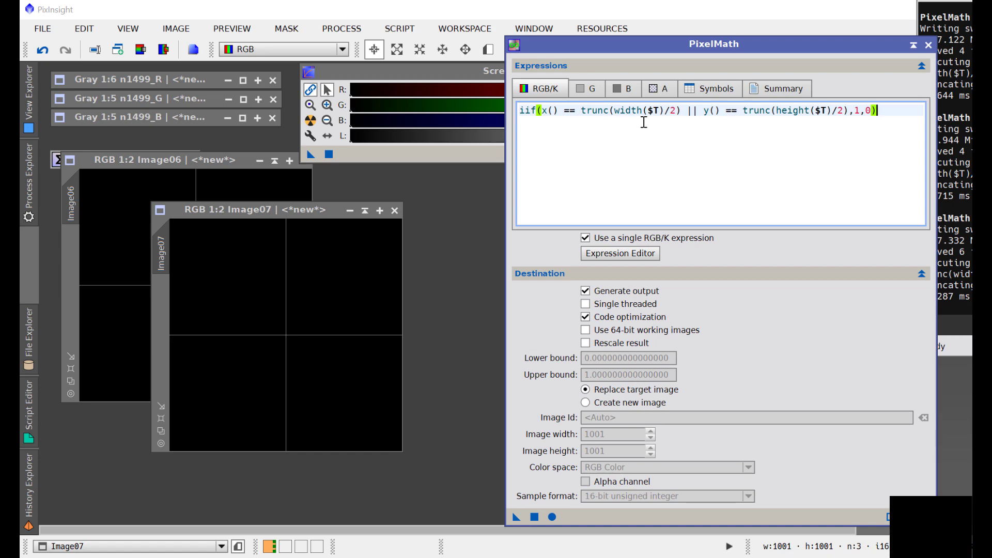
pyautogui.moveTo(683, 111); pyautogui.dragTo(584, 113)
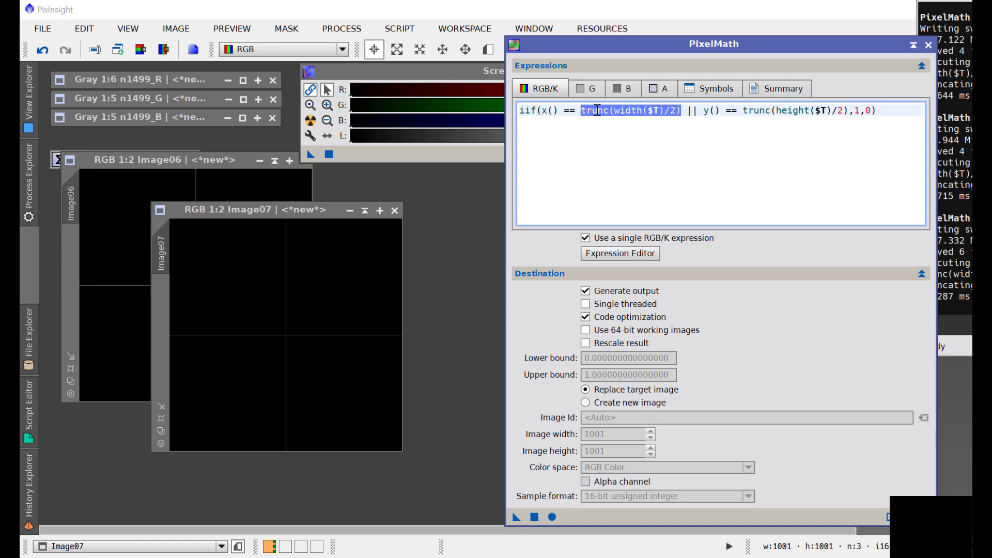
pyautogui.rightClick(598, 110)
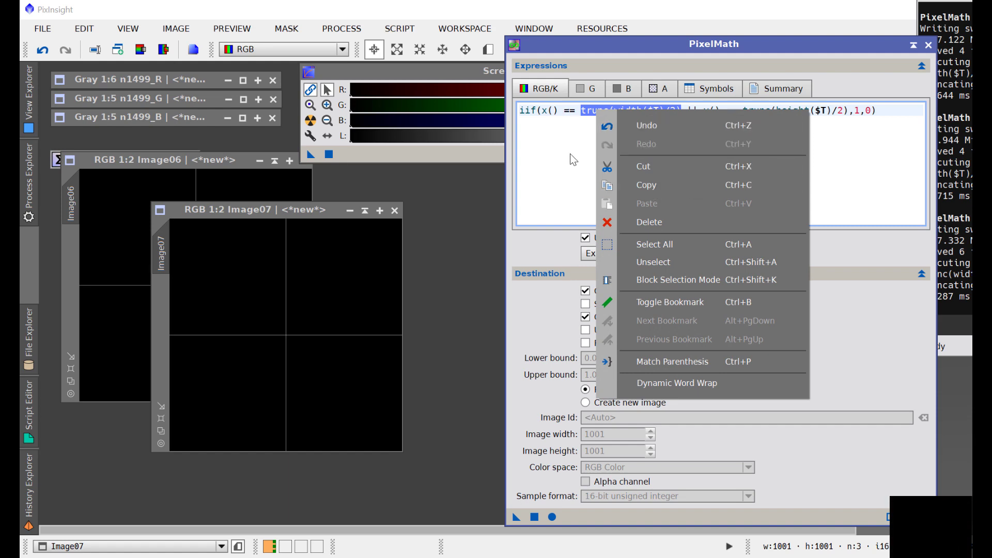
pyautogui.click(568, 124)
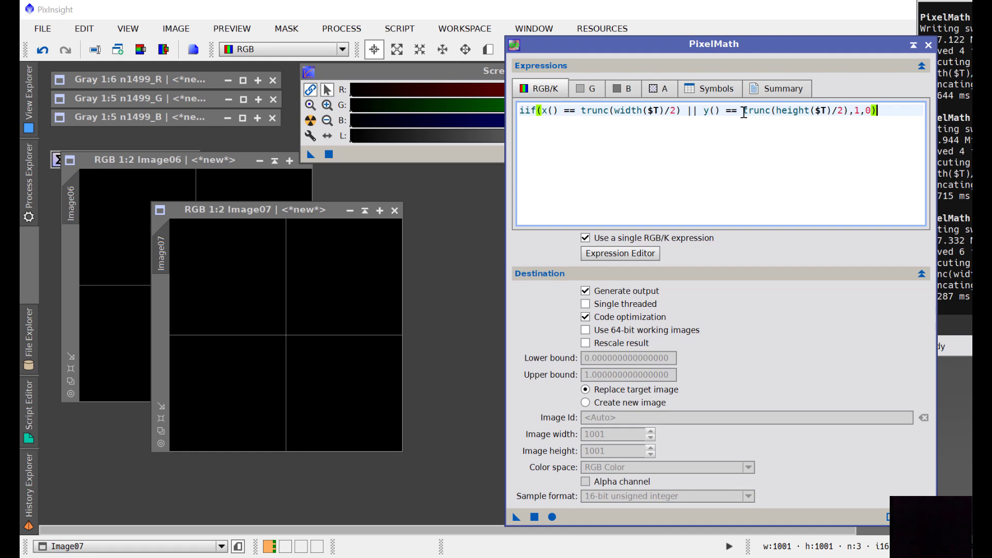
pyautogui.moveTo(681, 110); pyautogui.dragTo(582, 111)
pyautogui.rightClick(582, 110)
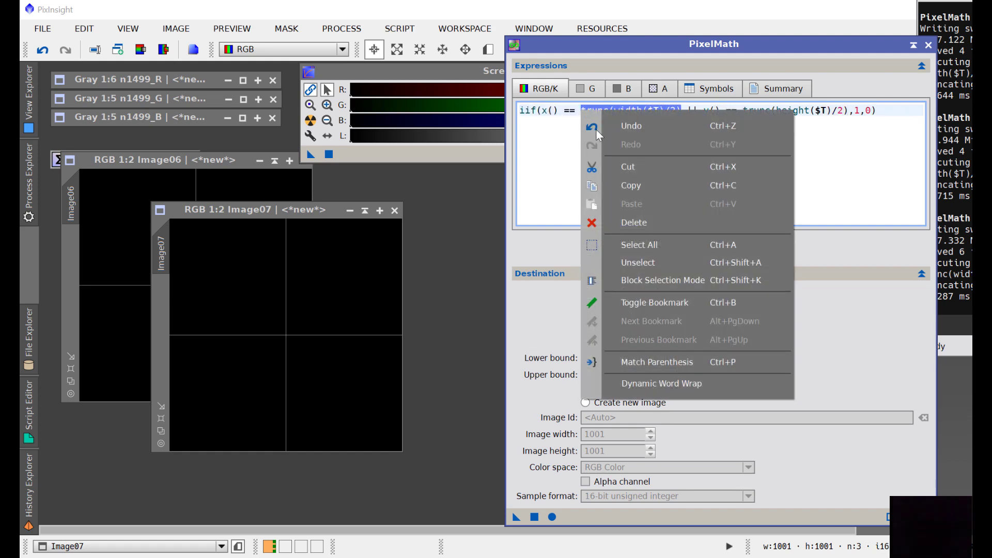
pyautogui.click(637, 187)
# - Add a first line xc = trunc(width($T)/2) and use xc in the x test
pyautogui.click(522, 111)
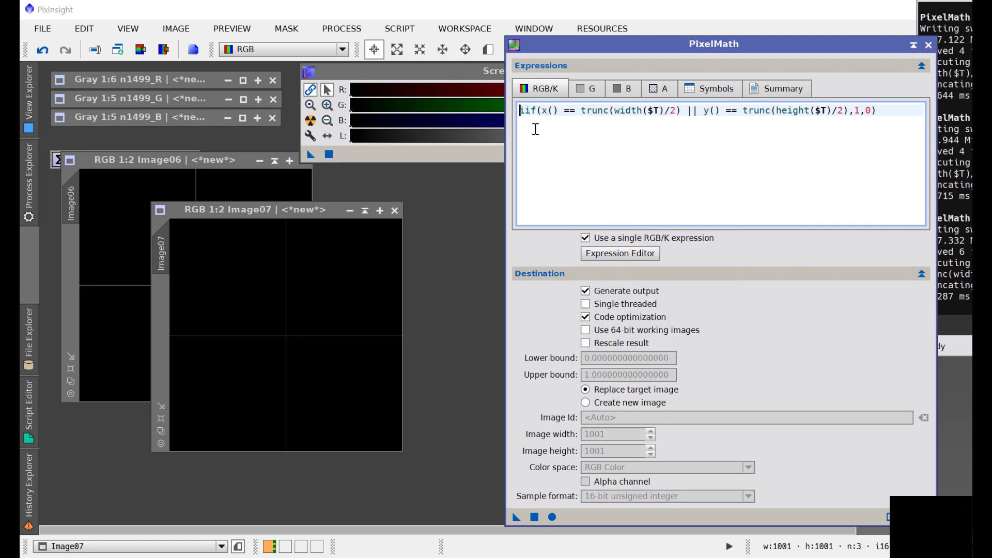
pyautogui.press('Return')
pyautogui.press('Up')
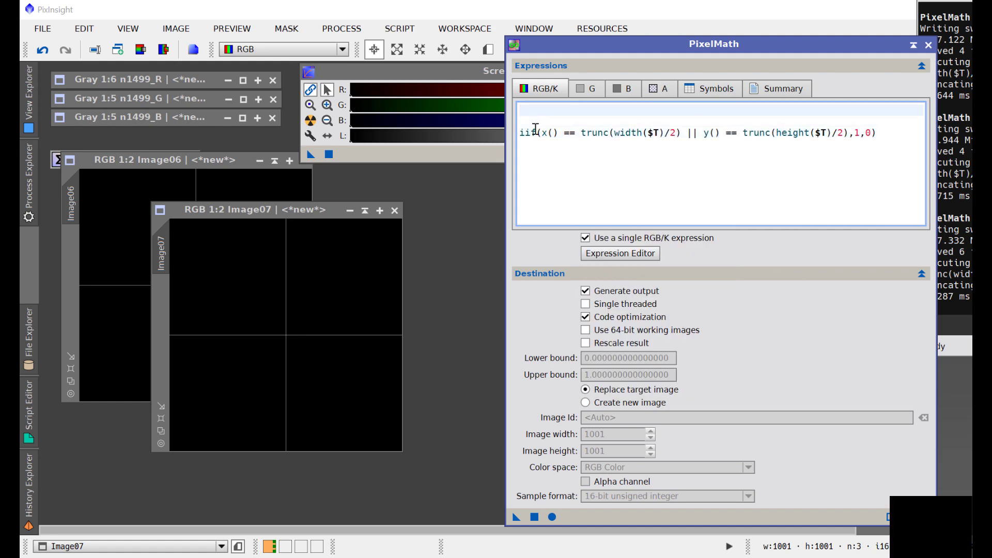
pyautogui.write('xc')
pyautogui.write('=')
pyautogui.hotkey('ctrl', 'v')
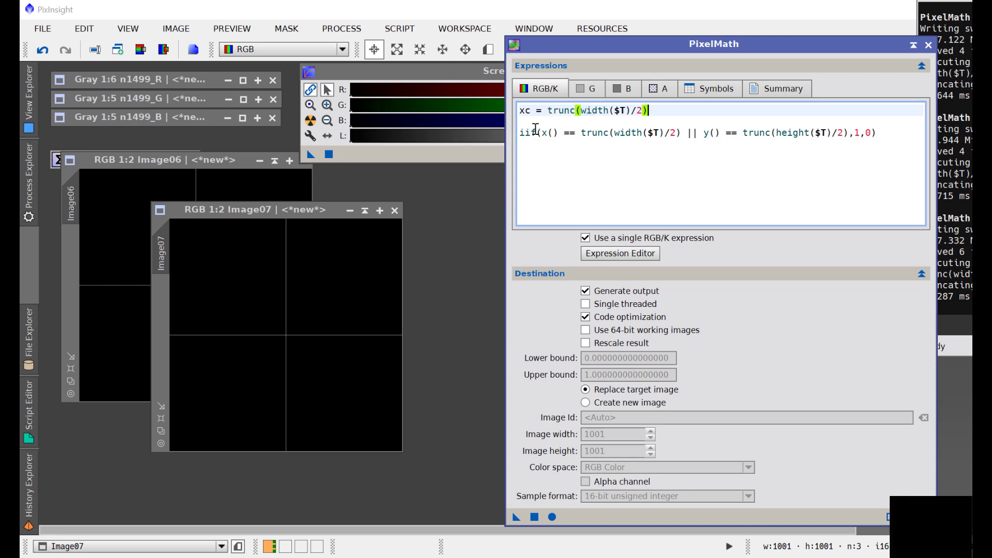
pyautogui.moveTo(682, 133); pyautogui.dragTo(581, 128)
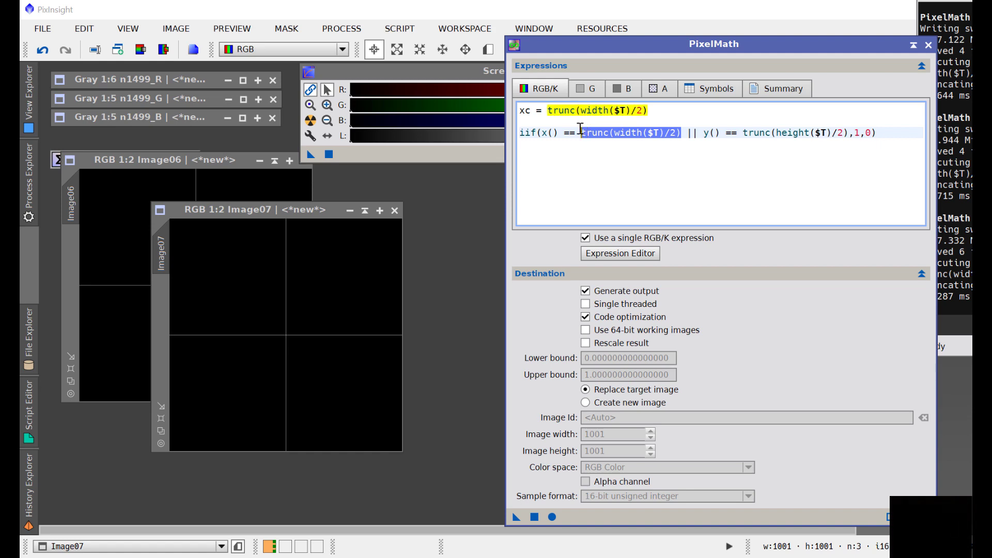
pyautogui.write('xc')
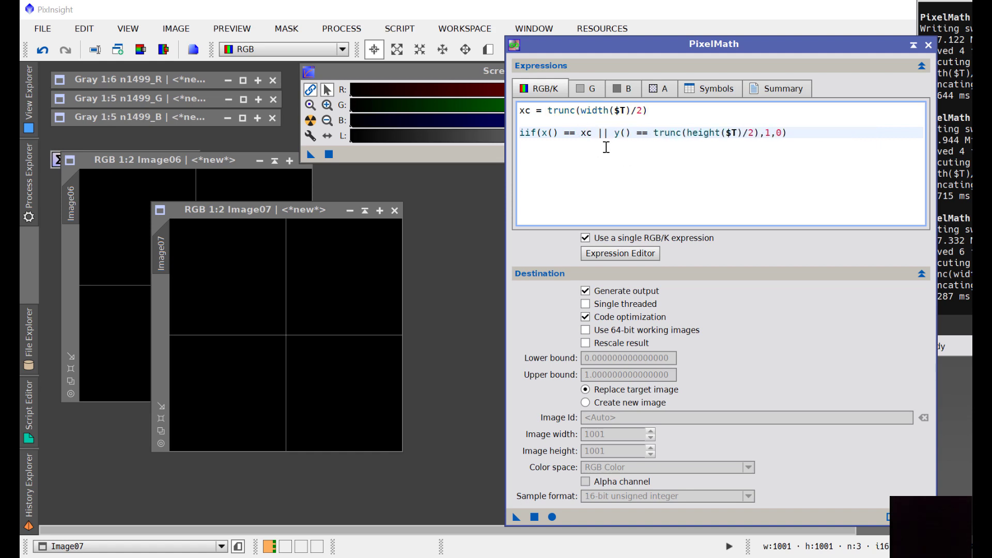
# - Add a second line 'yc =' with the pasted trunc term, and use yc in the y() test
pyautogui.click(664, 108)
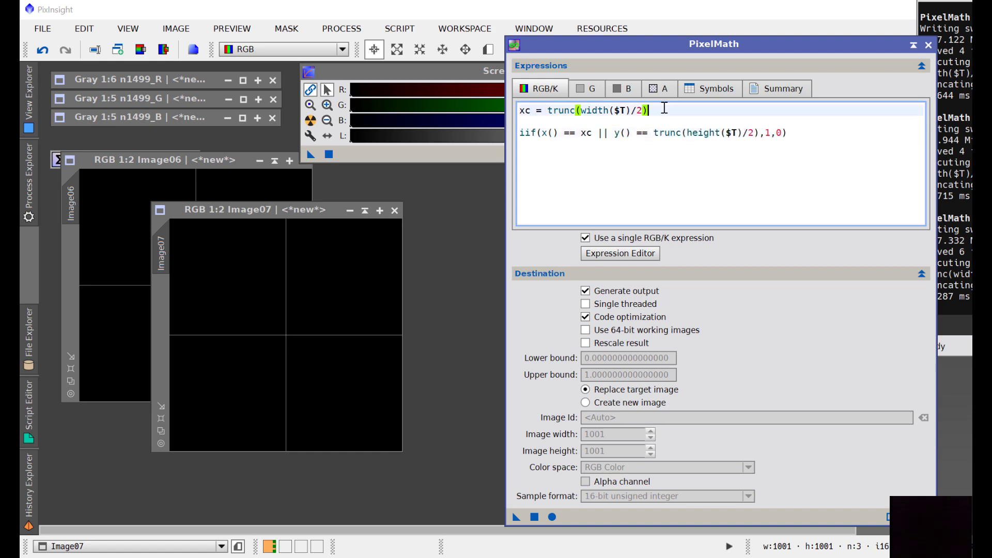
pyautogui.press('Return')
pyautogui.write('yc')
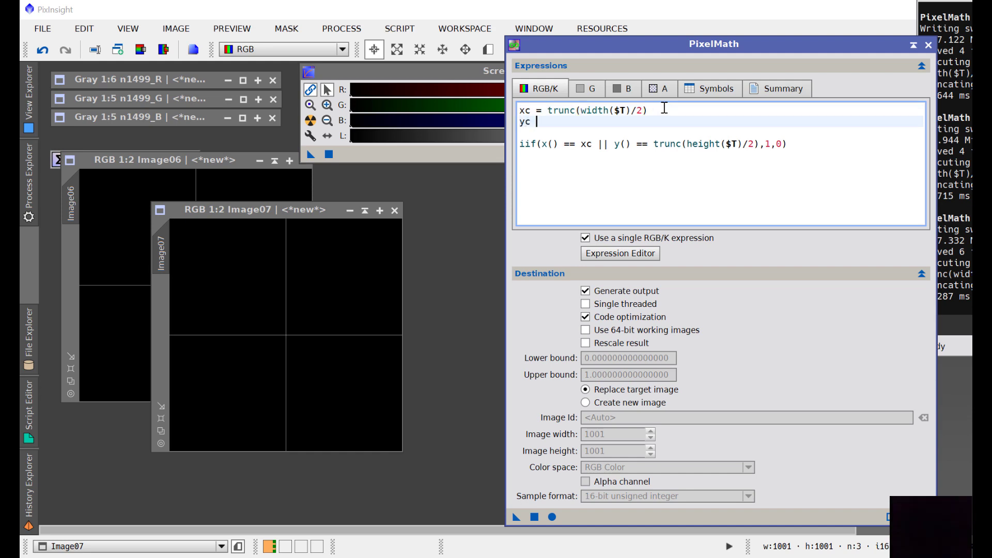
pyautogui.write(' =')
pyautogui.hotkey('ctrl', 'v')
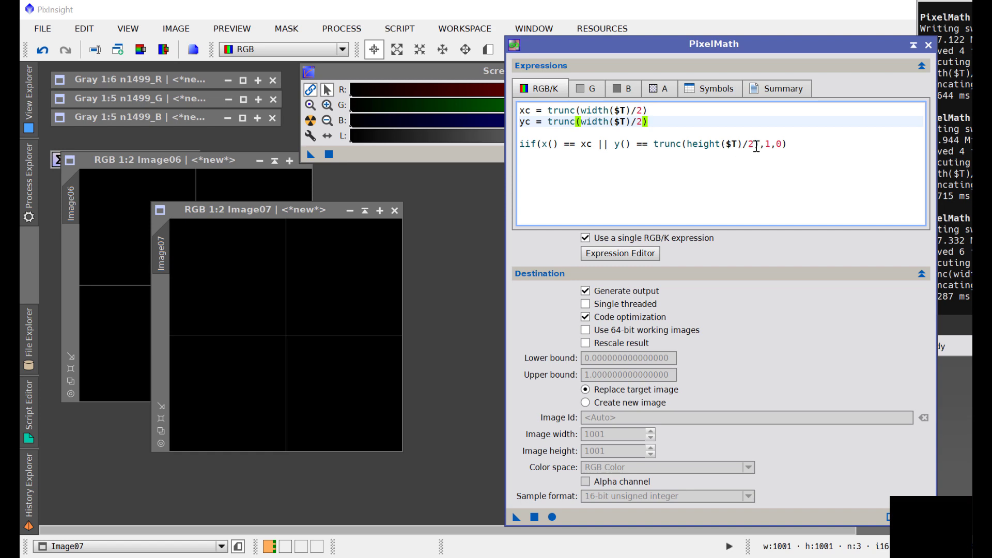
pyautogui.moveTo(758, 145); pyautogui.dragTo(655, 139)
pyautogui.write('yc')
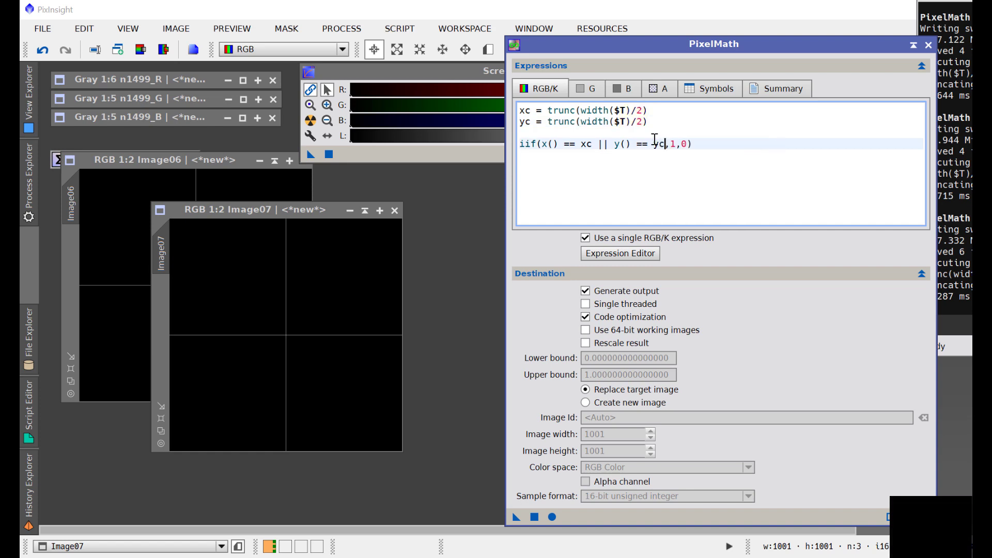
pyautogui.doubleClick(541, 111)
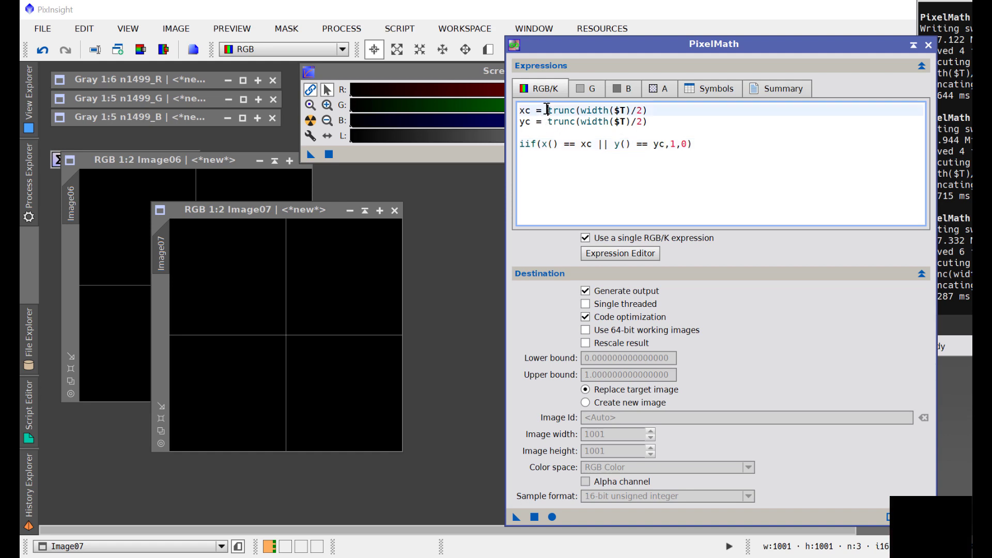
pyautogui.press('Down')
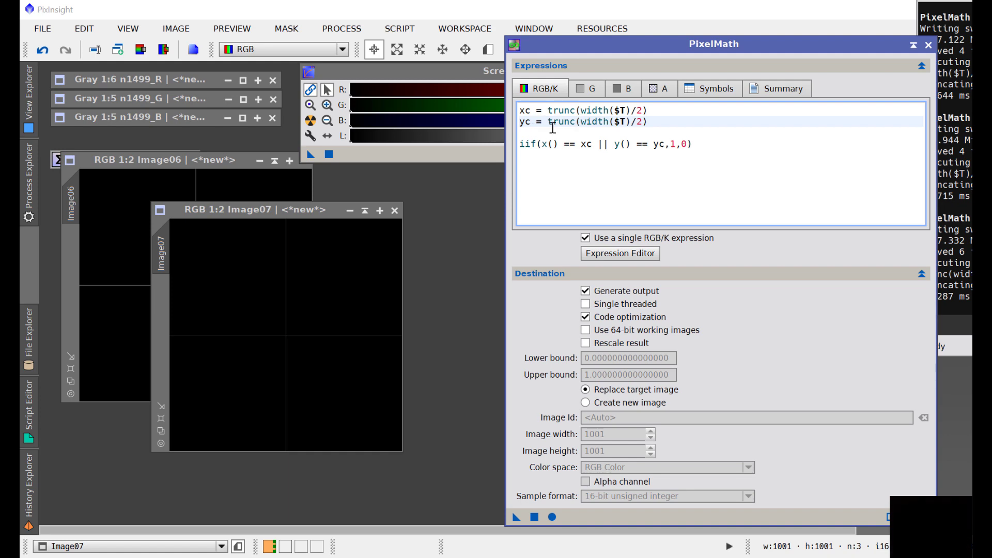
# - End the xc and yc definition lines with semicolons
pyautogui.click(664, 110)
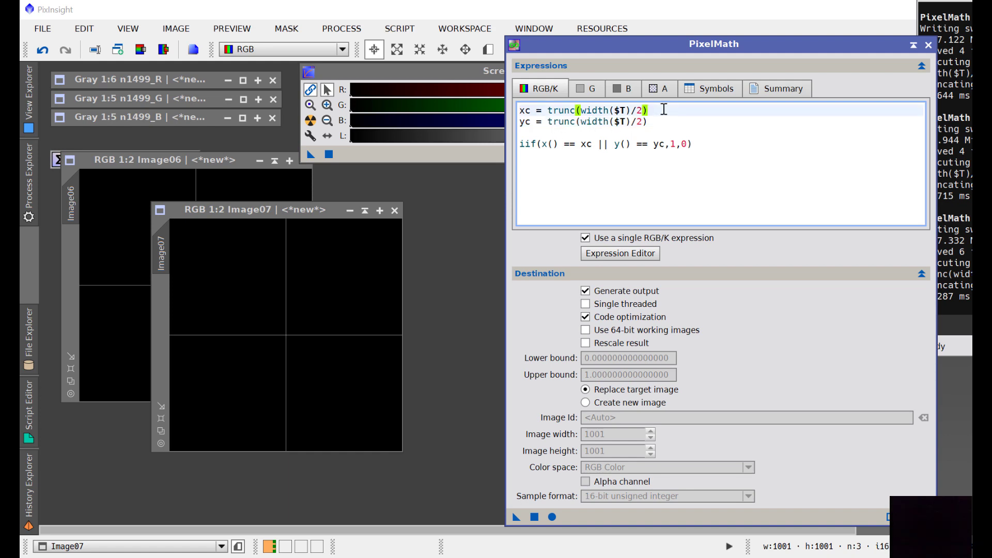
pyautogui.write(';')
pyautogui.click(659, 121)
pyautogui.write(';')
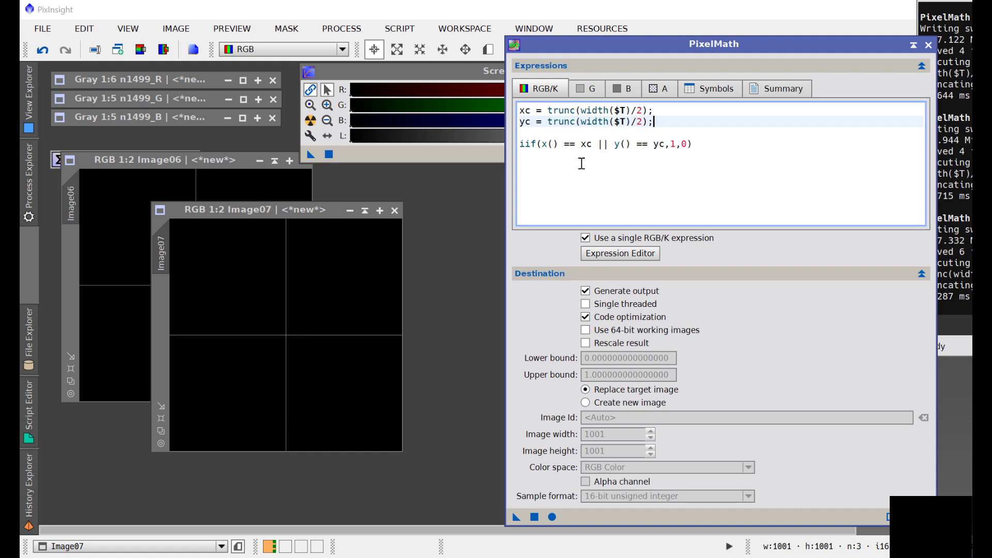
pyautogui.doubleClick(526, 111)
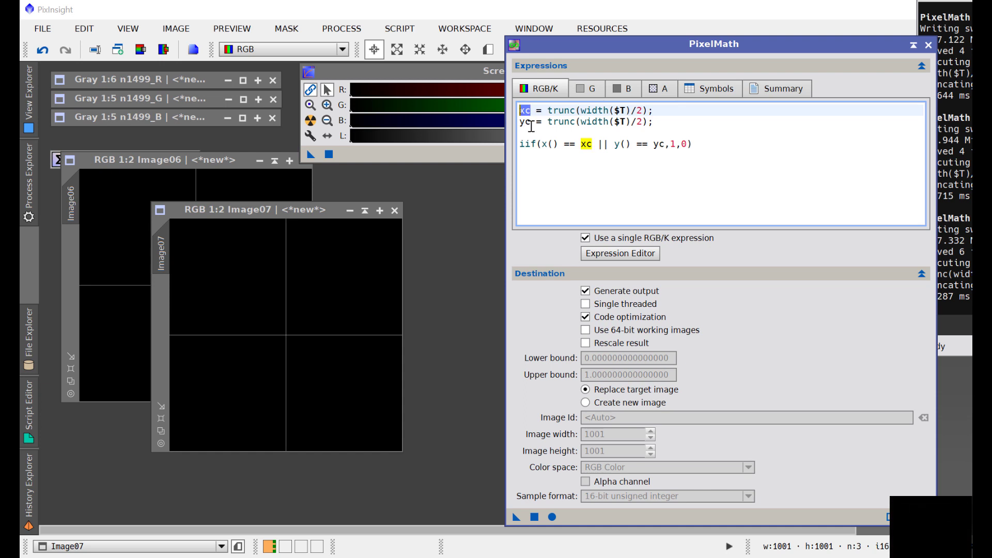
# - Declare xc,yc in the PixelMath Symbols field
pyautogui.click(722, 91)
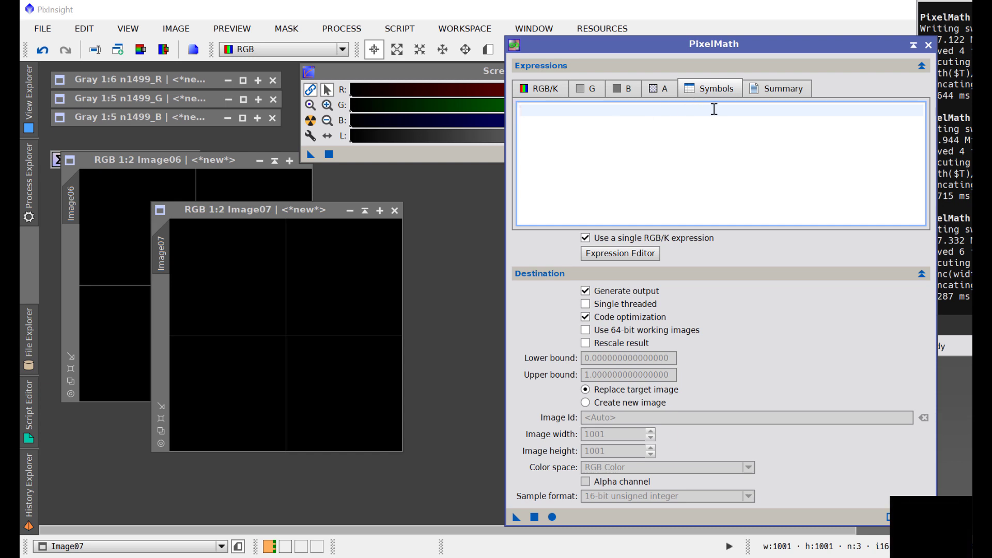
pyautogui.write('xc,yc')
pyautogui.click(539, 90)
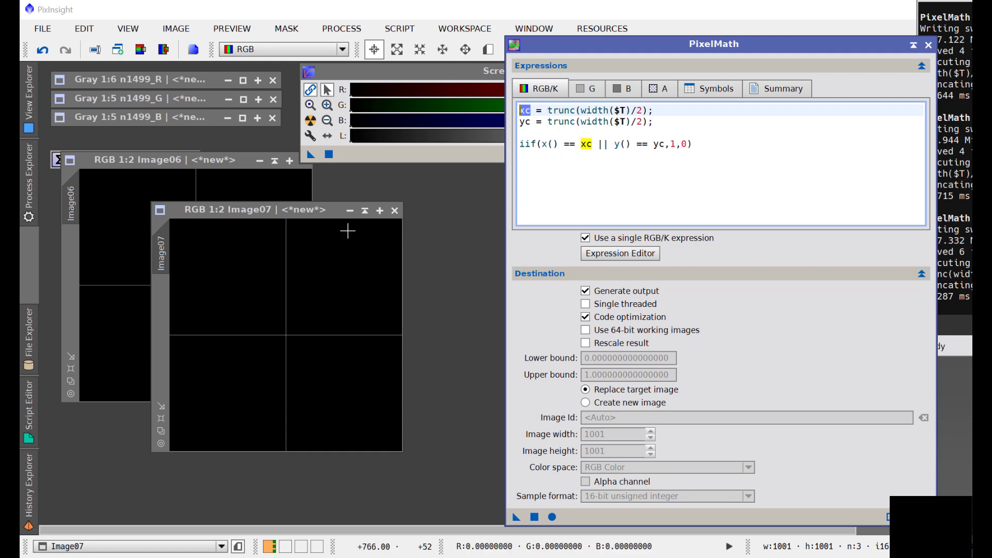
# - Undo Image07's previous crosshair and re-run the xc/yc expression on it
pyautogui.click(274, 212)
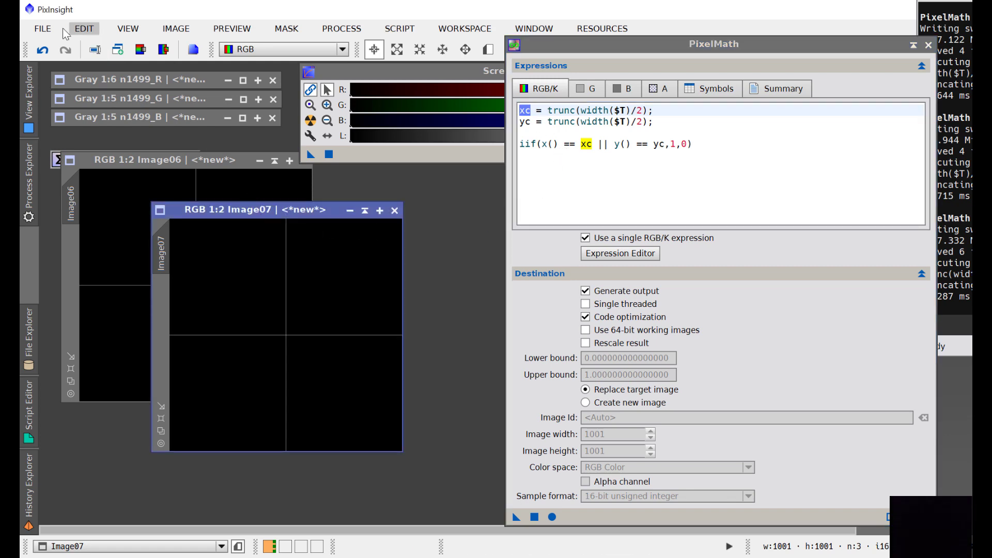
pyautogui.click(48, 50)
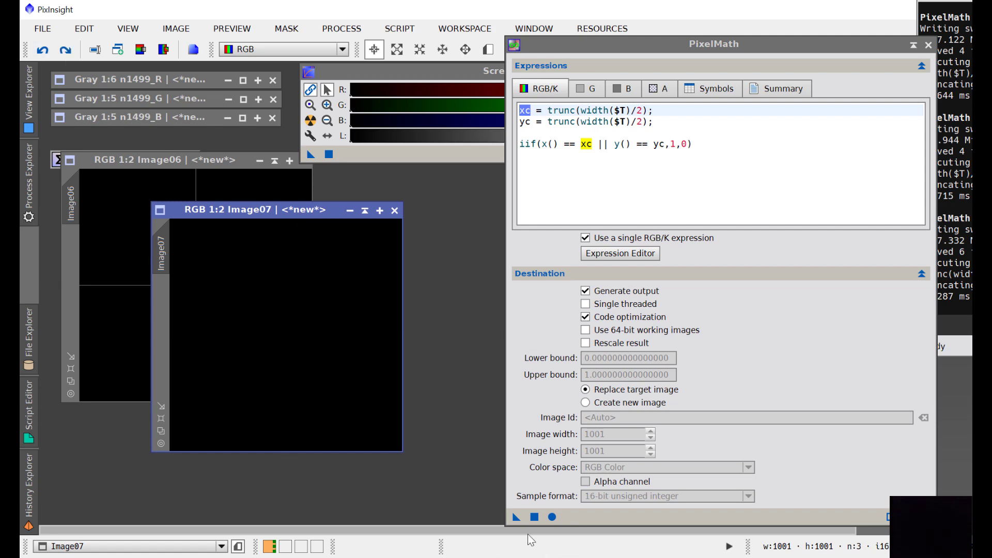
pyautogui.moveTo(516, 517); pyautogui.dragTo(372, 398)
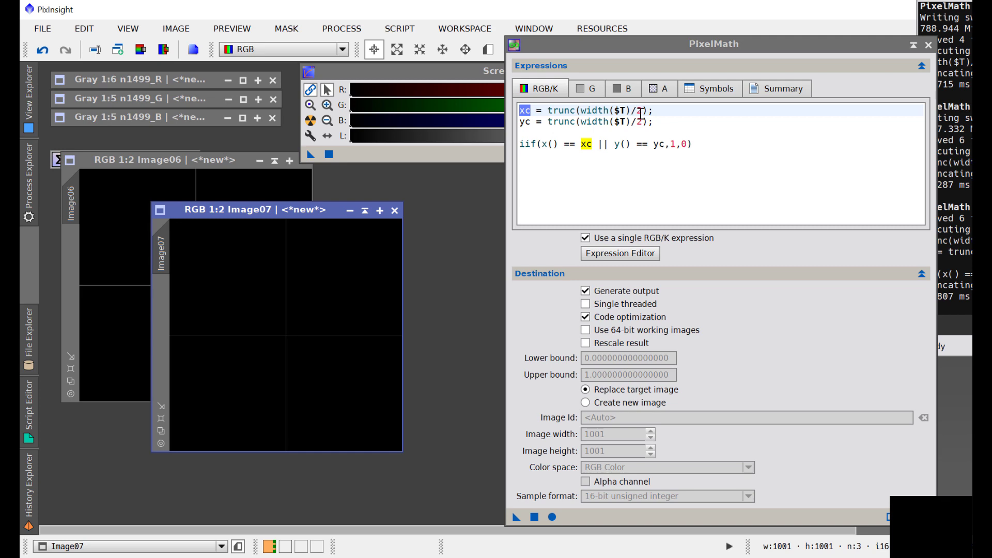
# - Clear the xc,yc symbol declarations and parse the expression in the Expression Editor
pyautogui.click(720, 91)
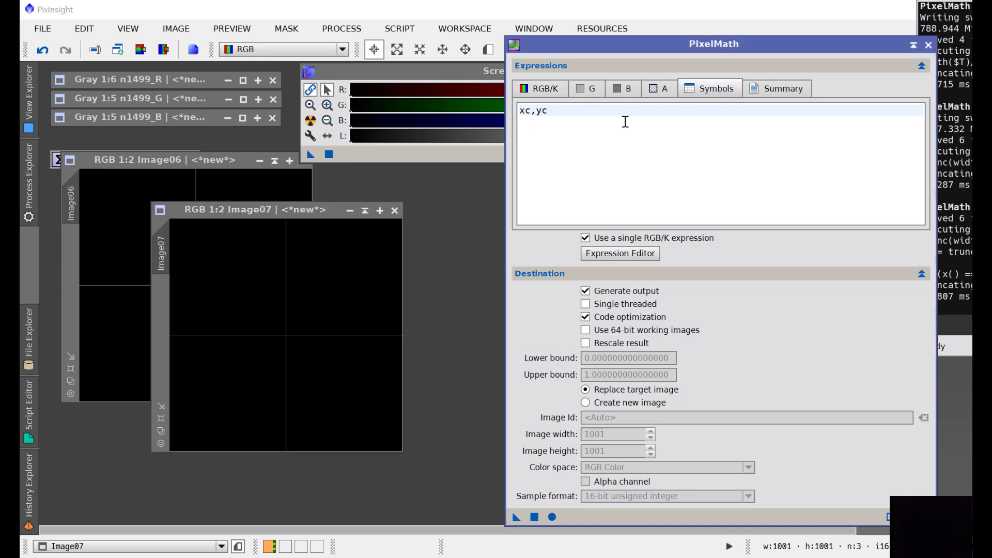
pyautogui.moveTo(582, 118); pyautogui.dragTo(504, 111)
pyautogui.press('BackSpace')
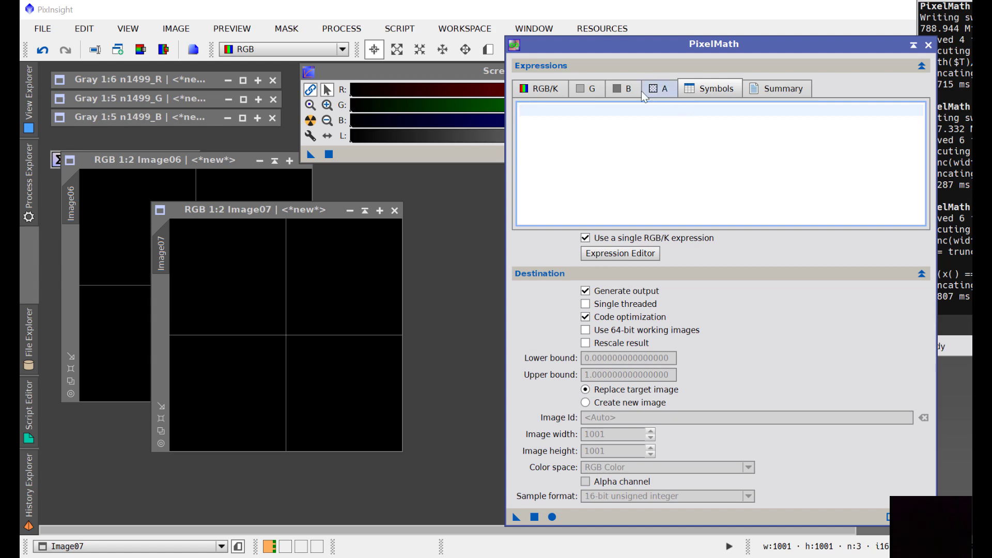
pyautogui.click(551, 85)
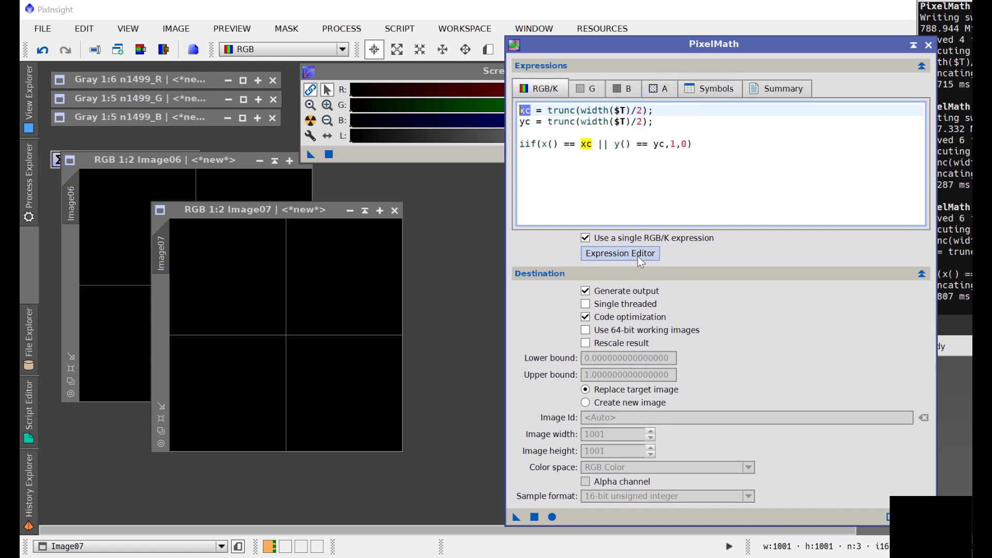
pyautogui.click(622, 254)
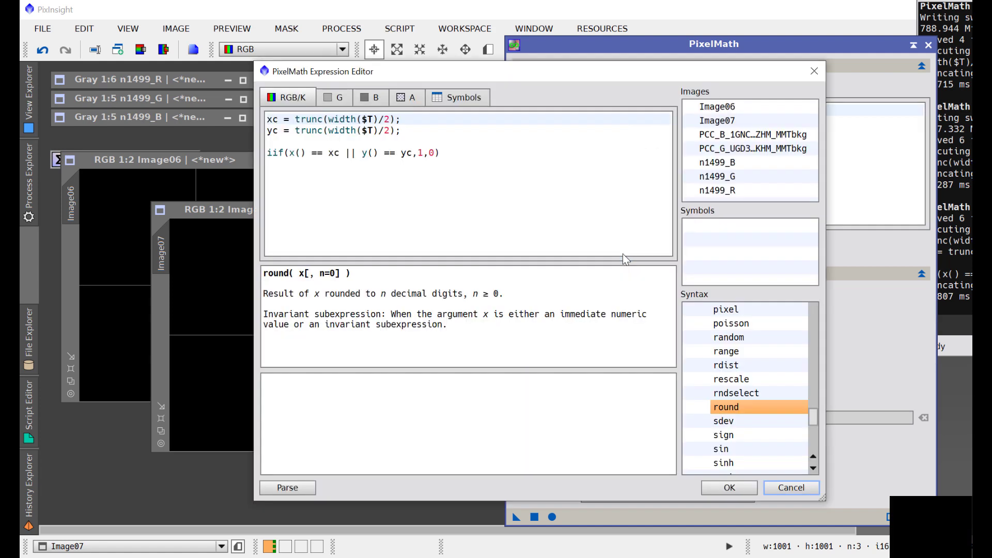
pyautogui.moveTo(450, 152); pyautogui.dragTo(265, 120)
pyautogui.hotkey('ctrl', 'c')
pyautogui.click(381, 151)
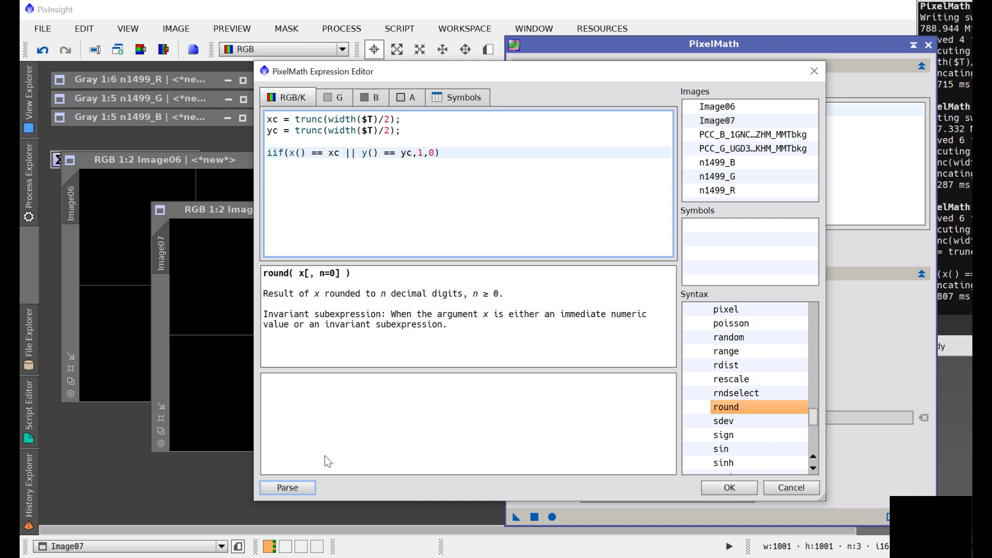
pyautogui.click(306, 488)
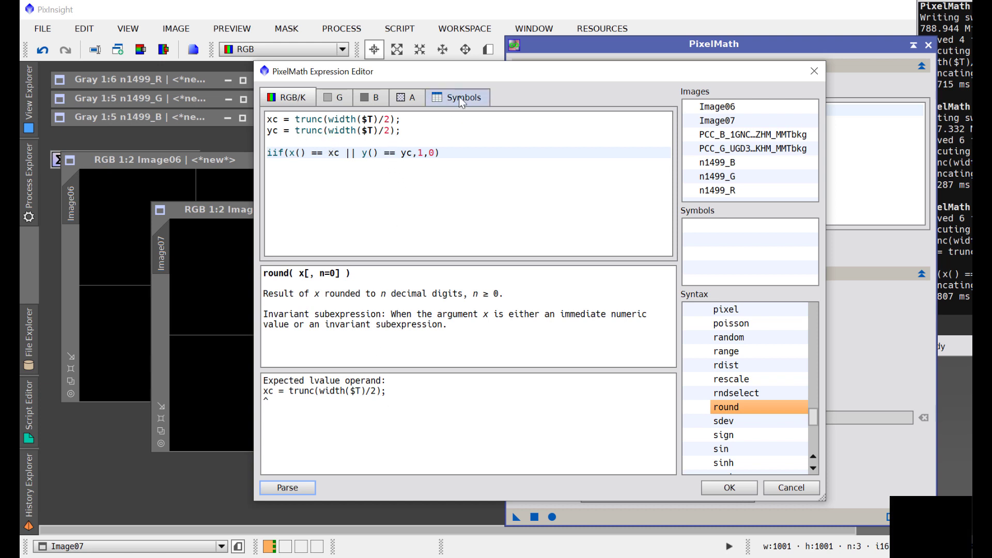
# - Enter xc,yc in the editor's Symbols box, parse again, and accept with OK
pyautogui.hotkey('ctrl', 'a')
pyautogui.press('Delete')
pyautogui.click(332, 123)
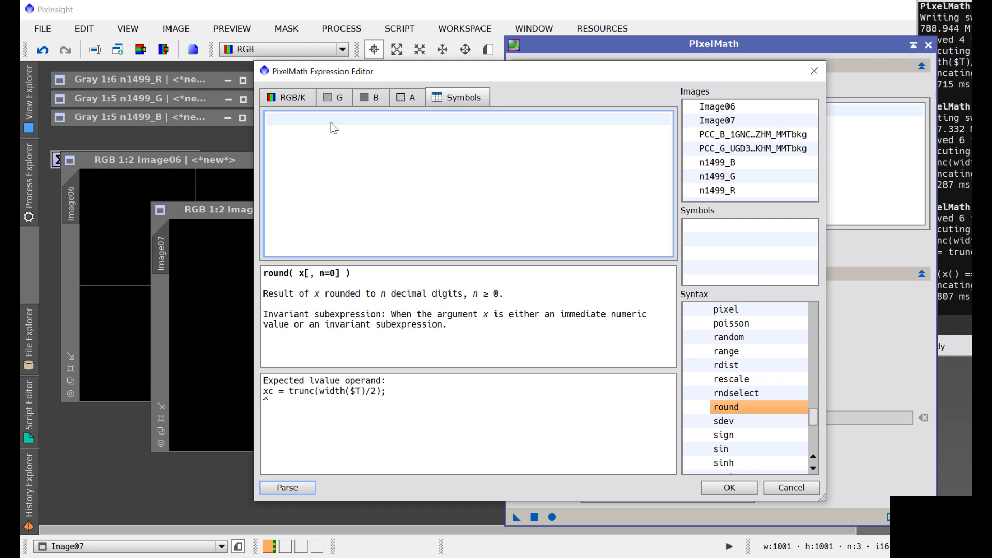
pyautogui.write('xc,yc')
pyautogui.hotkey('ctrl', 'a')
pyautogui.hotkey('ctrl', 'v')
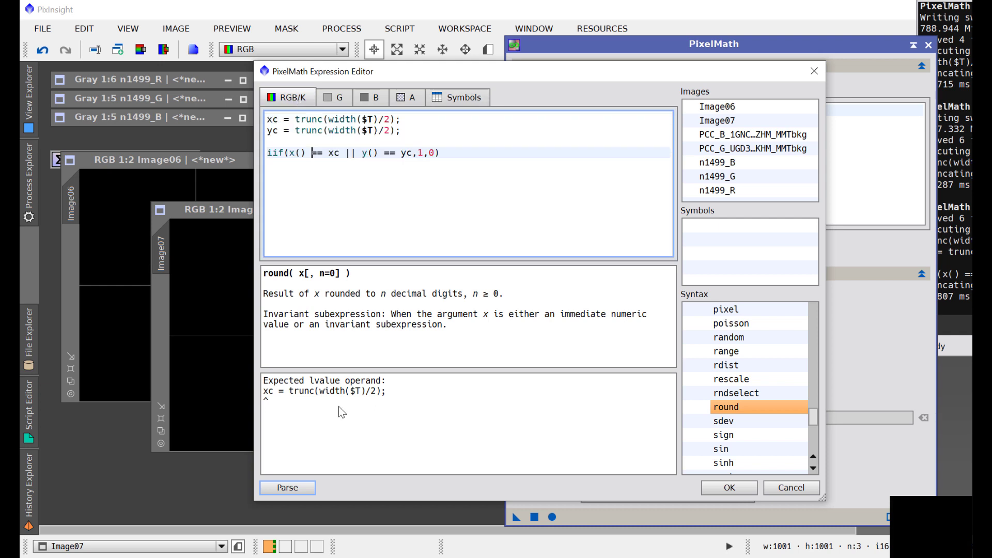
pyautogui.click(287, 488)
pyautogui.scroll(-3, 369, 408)
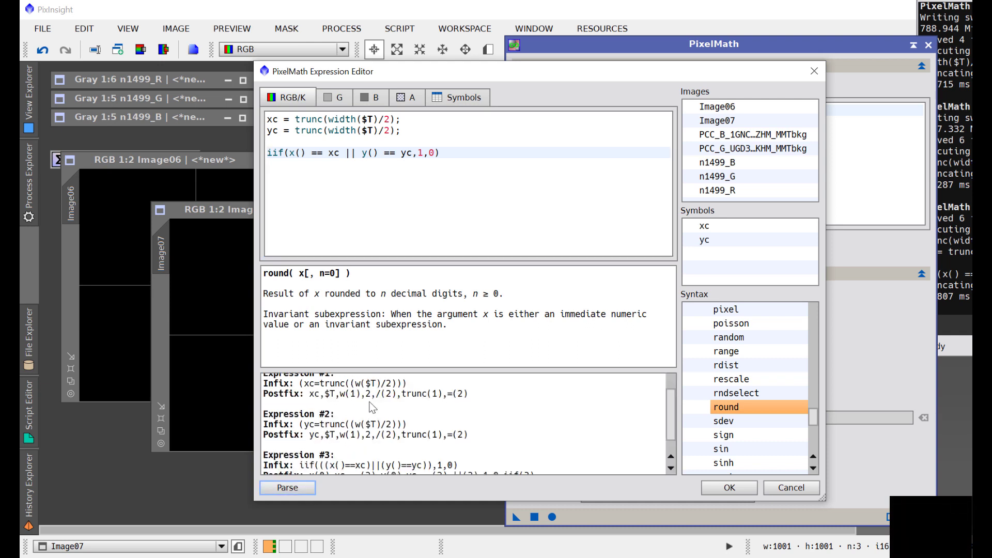
pyautogui.scroll(-1, 391, 464)
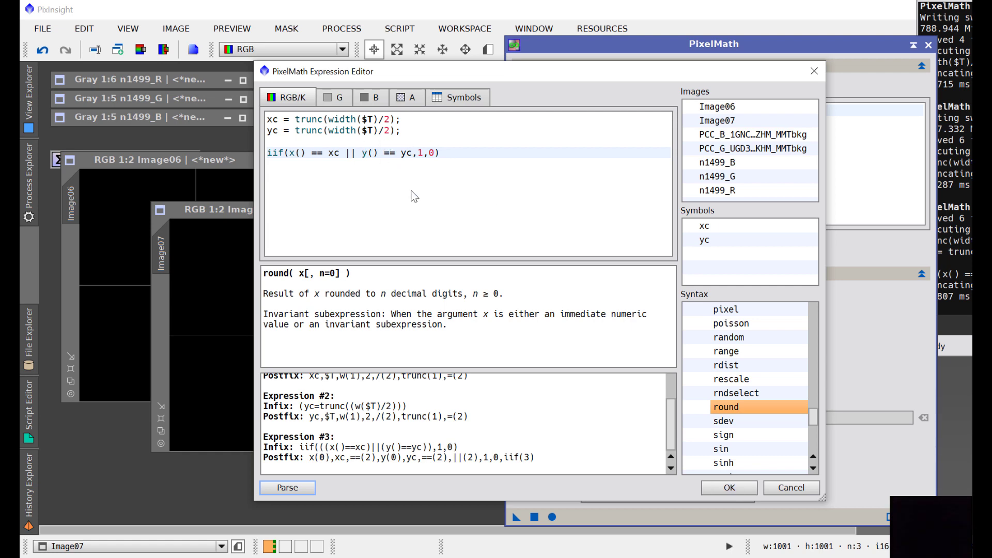
pyautogui.click(742, 488)
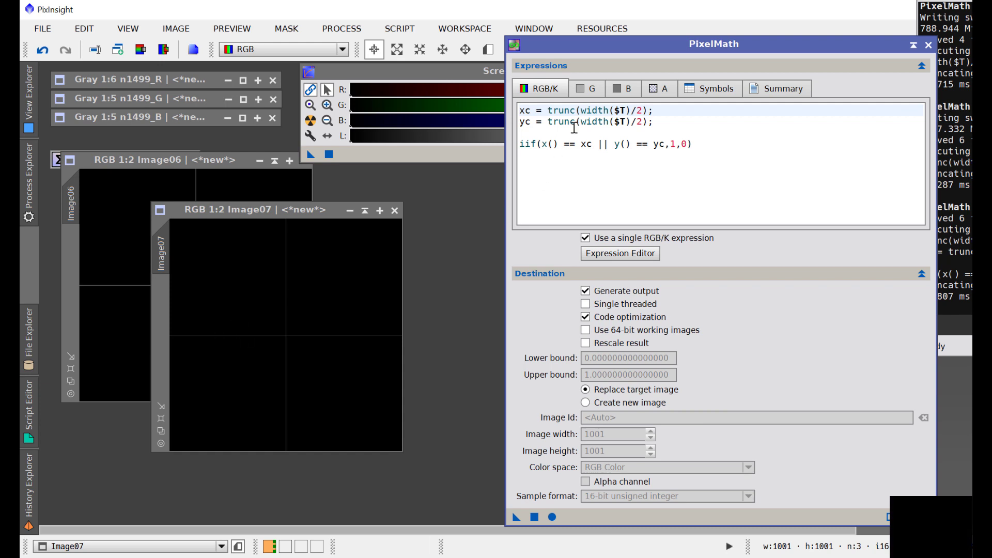
# - Add a 'size = 100' line after the yc definition and copy the whole four-line expression
pyautogui.click(544, 131)
pyautogui.write('size')
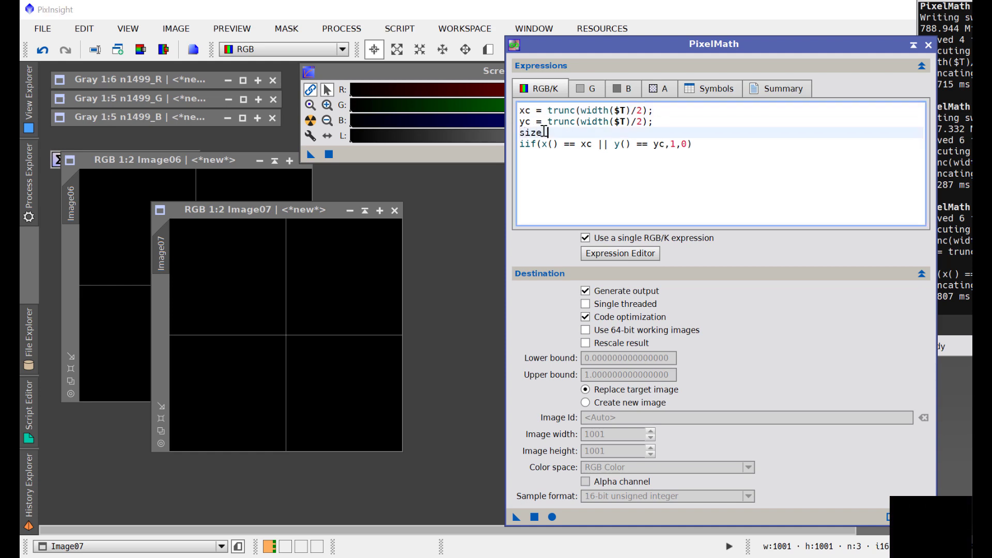
pyautogui.write(' = 100')
pyautogui.moveTo(710, 146); pyautogui.dragTo(513, 110)
pyautogui.rightClick(537, 119)
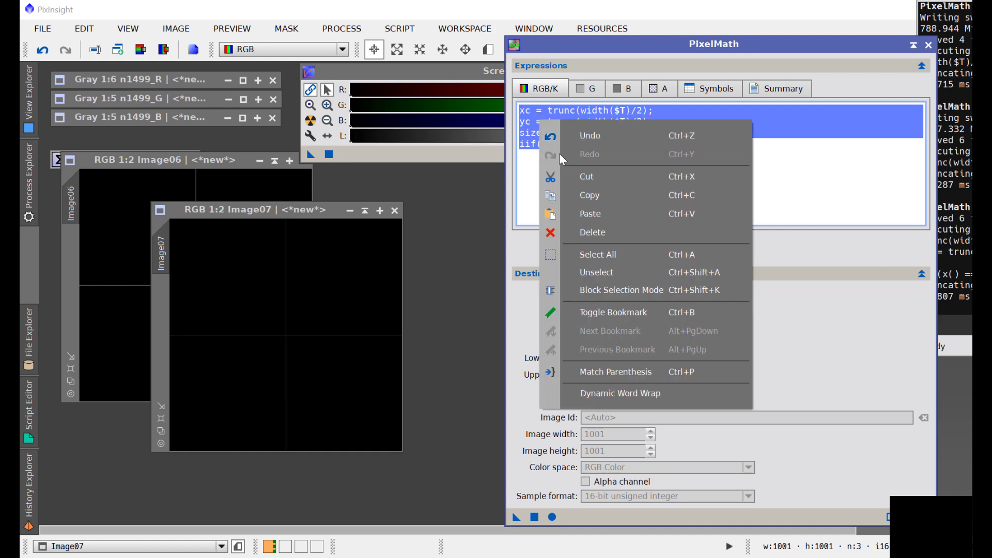
pyautogui.click(582, 191)
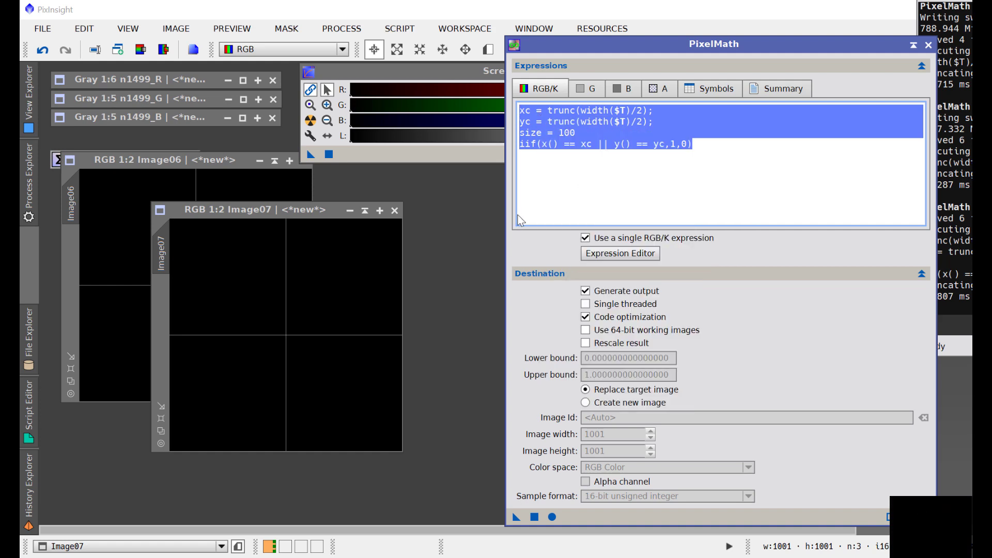
# - Look up inrect in the Expression Editor's syntax list, then close the editor with OK
pyautogui.click(609, 256)
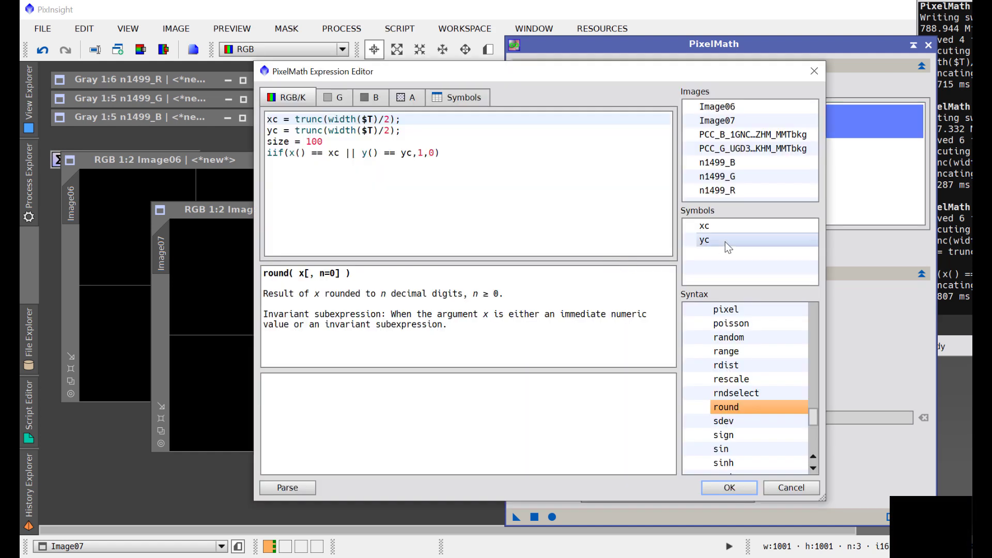
pyautogui.moveTo(809, 417); pyautogui.dragTo(808, 378)
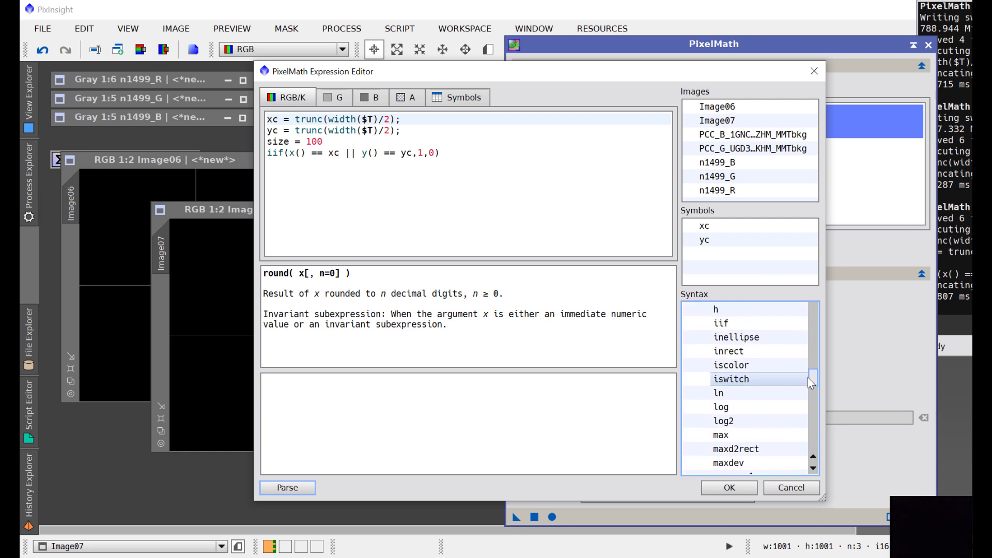
pyautogui.click(767, 352)
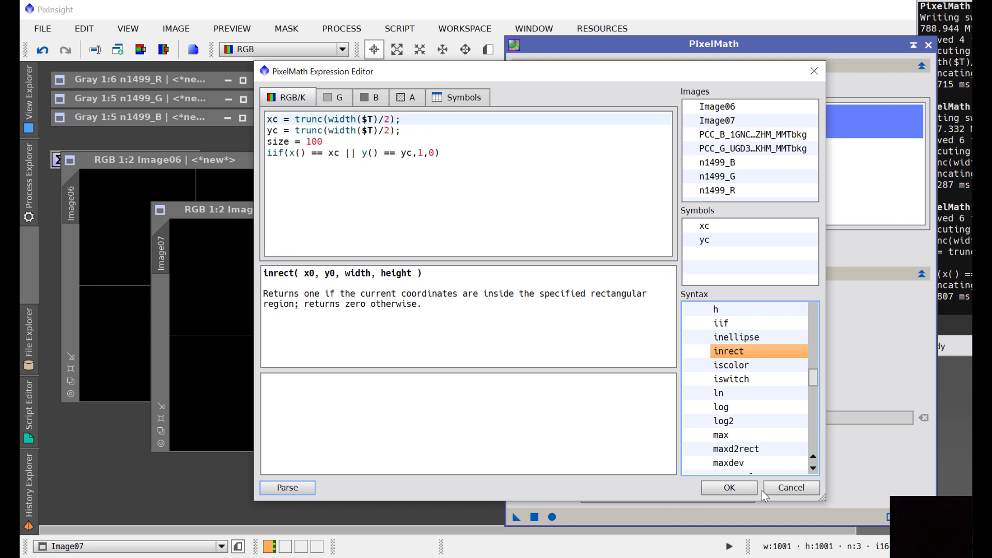
pyautogui.click(730, 487)
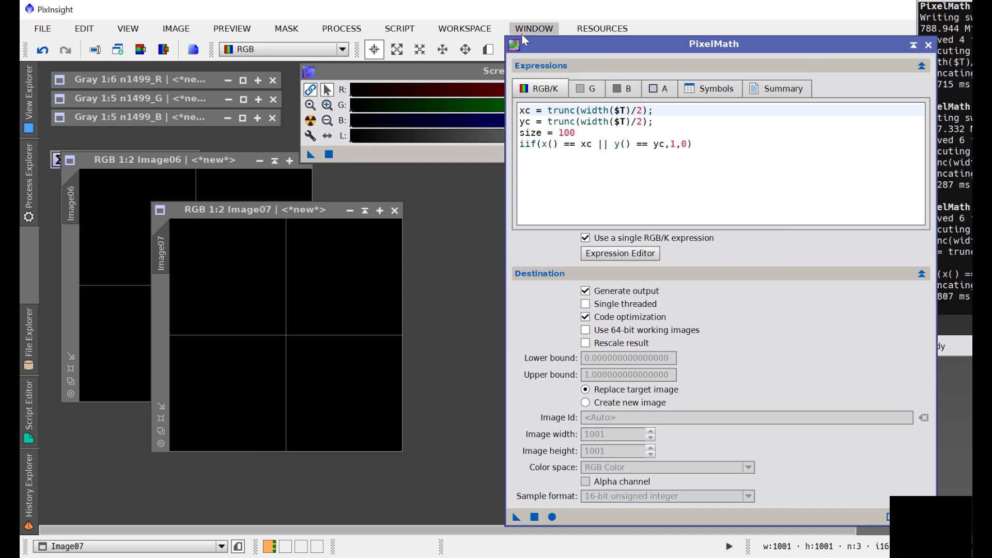
# - Move the PixelMath window aside and draw Preview01 around Image07's crosshair centre
pyautogui.moveTo(589, 44); pyautogui.dragTo(588, 71)
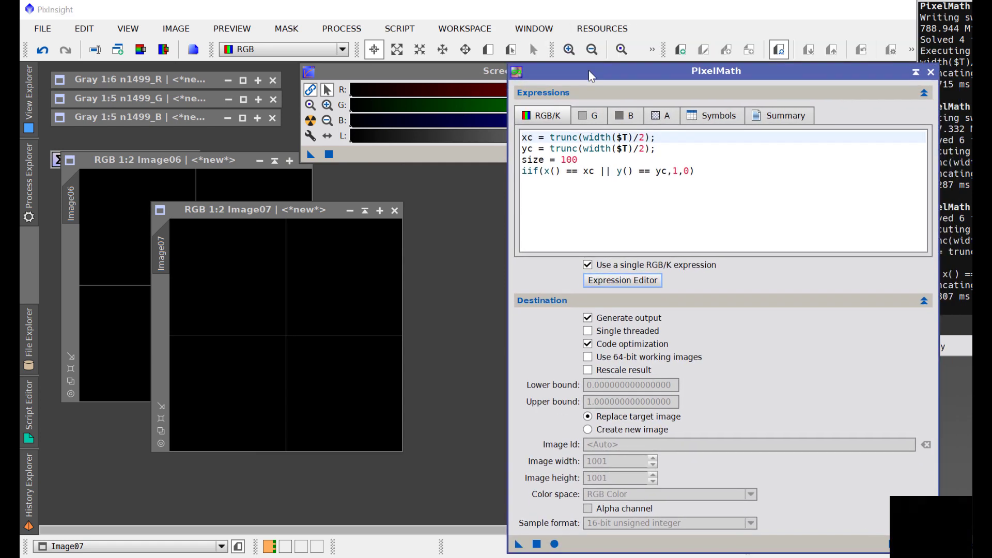
pyautogui.click(488, 49)
pyautogui.moveTo(240, 296); pyautogui.dragTo(331, 371)
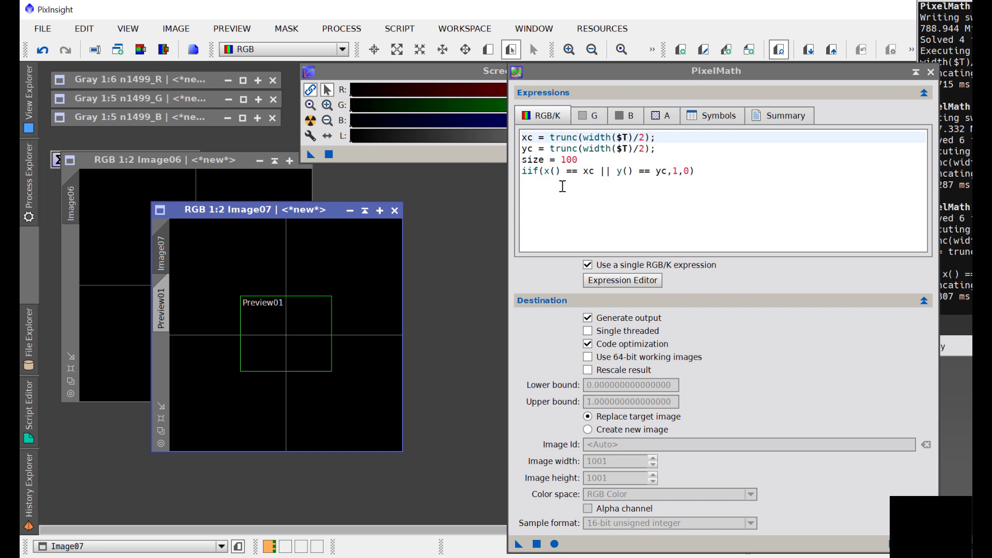
# - Insert inrect(xc,yc,size,size) before the x() test on the iif line
pyautogui.click(545, 170)
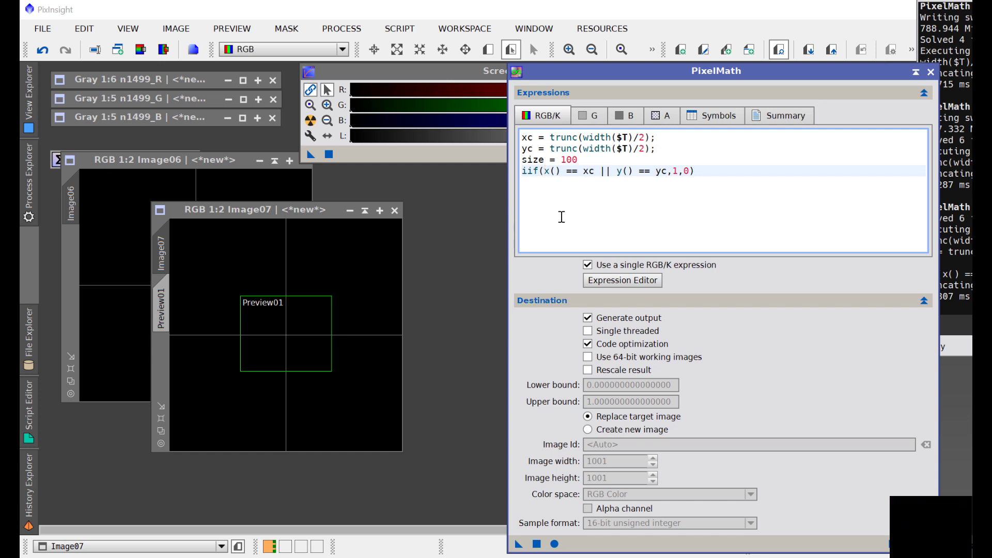
pyautogui.write('inre')
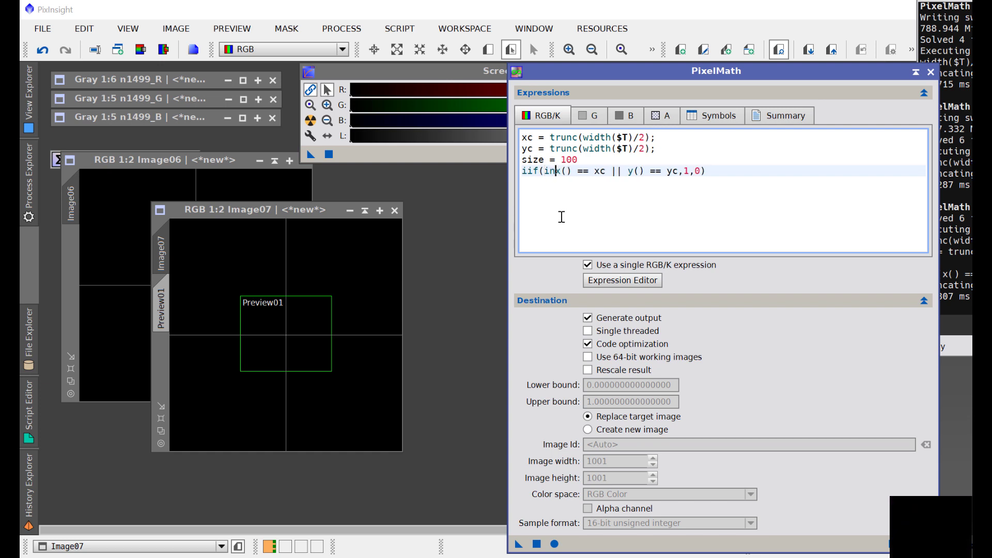
pyautogui.write('ct(')
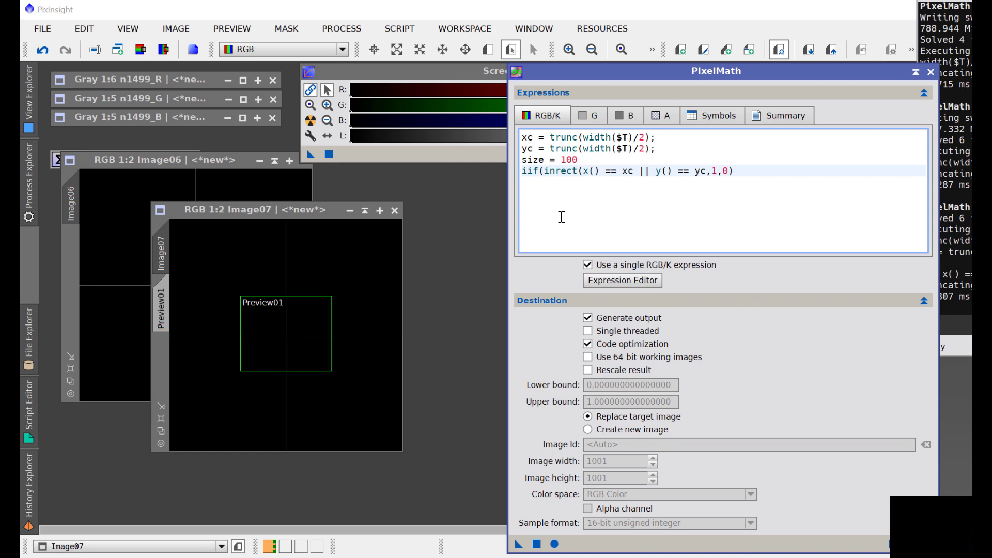
pyautogui.write('xc,y')
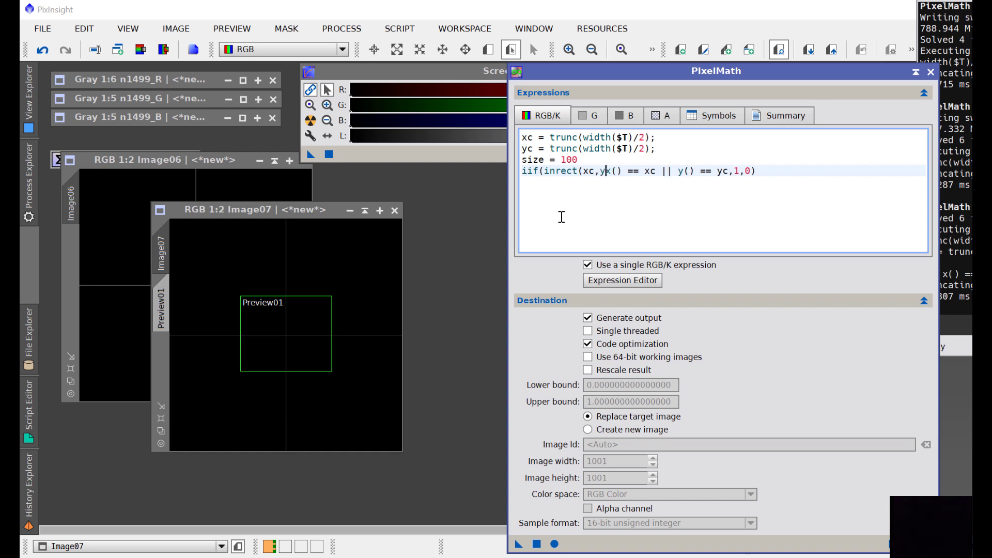
pyautogui.write('c,size,')
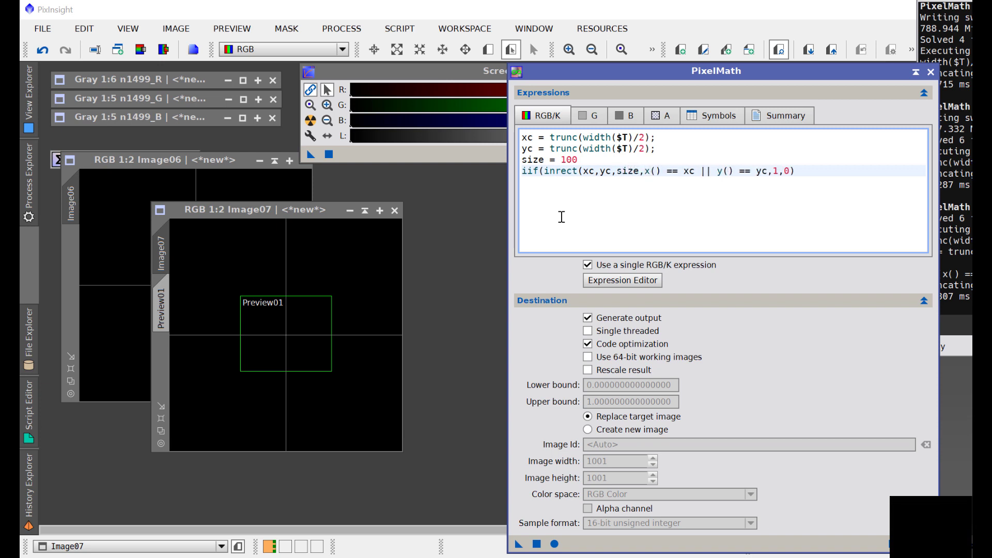
pyautogui.write('size')
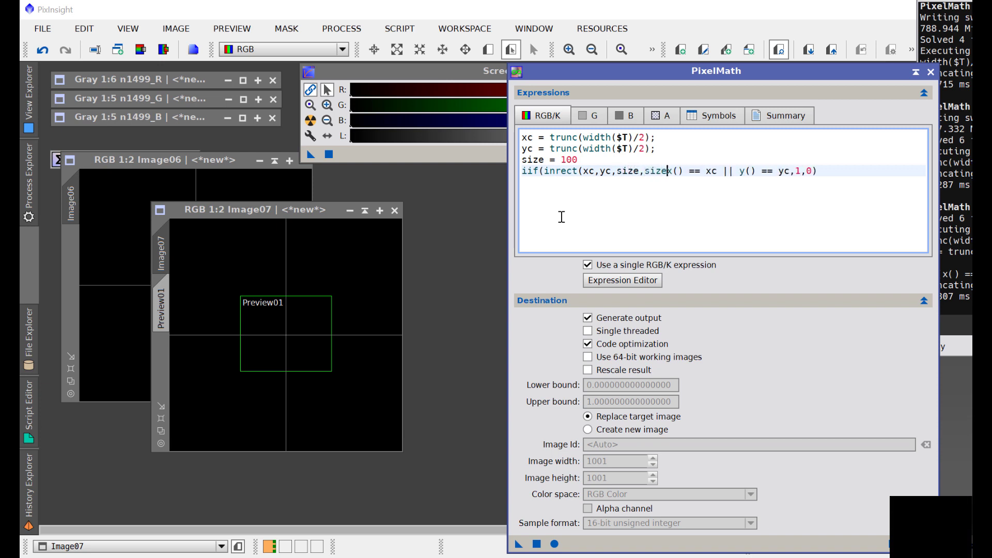
pyautogui.write(')')
# - Join it to the crosshair test with '&& (' and a closing ')', then select all four lines
pyautogui.moveTo(672, 171); pyautogui.dragTo(548, 172)
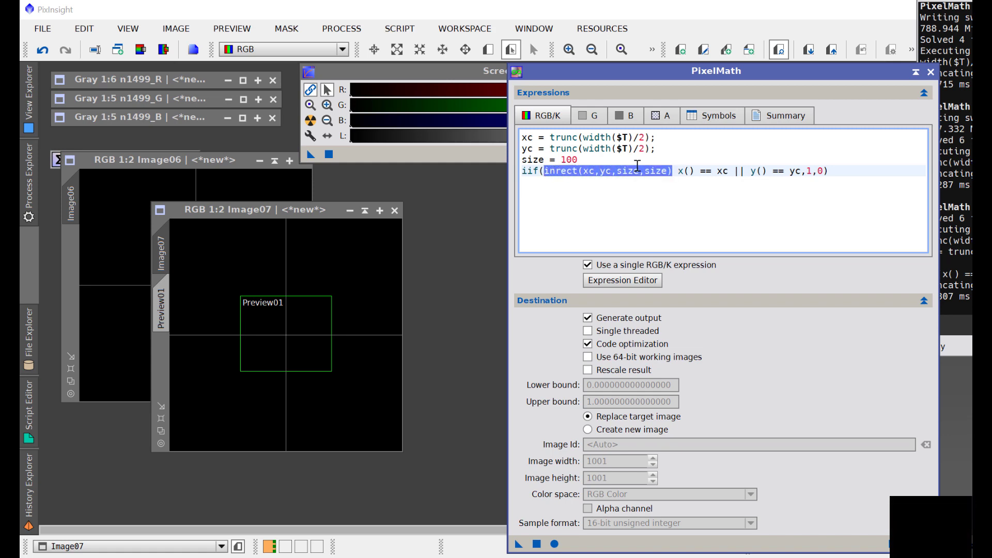
pyautogui.moveTo(678, 171); pyautogui.dragTo(807, 171)
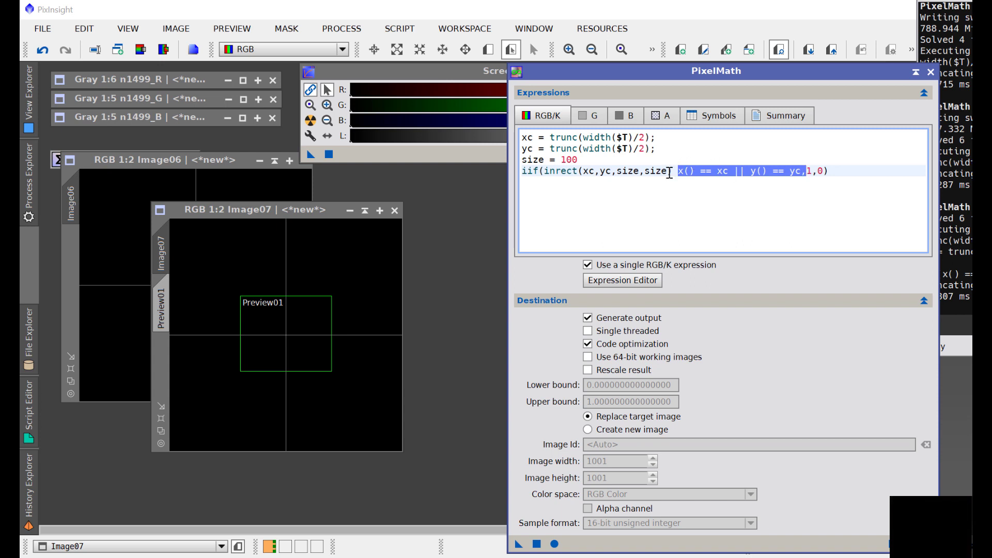
pyautogui.click(672, 172)
pyautogui.write('&& (')
pyautogui.press('Right')
pyautogui.press('Right')
pyautogui.press('Right')
pyautogui.press('Right')
pyautogui.press('Right')
pyautogui.press('Right')
pyautogui.press('Right')
pyautogui.press('Right')
pyautogui.press('Right')
pyautogui.press('Right')
pyautogui.press('Right')
pyautogui.press('Right')
pyautogui.press('Right')
pyautogui.press('Right')
pyautogui.press('Right')
pyautogui.press('Right')
pyautogui.press('Right')
pyautogui.press('Right')
pyautogui.press('Right')
pyautogui.press('Right')
pyautogui.write(')')
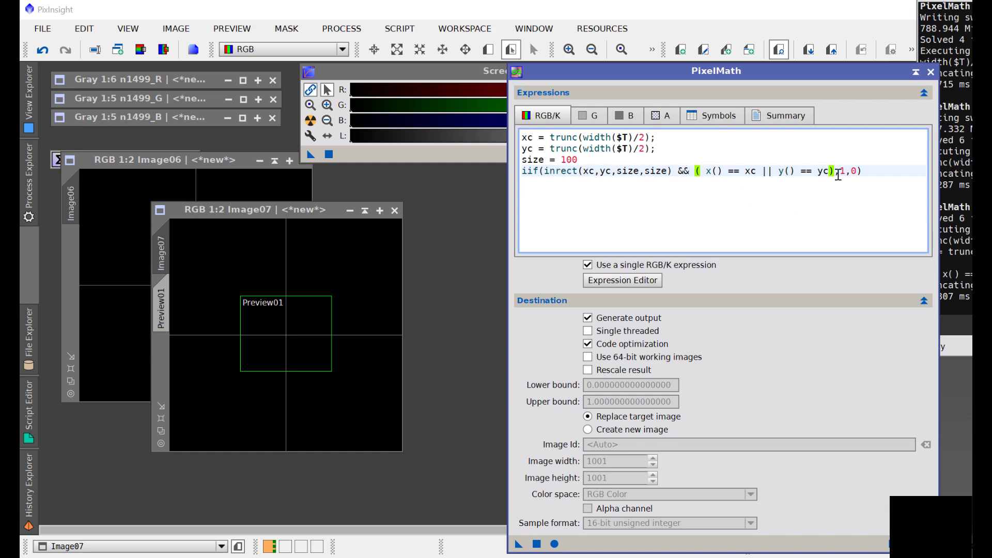
pyautogui.moveTo(873, 171); pyautogui.dragTo(545, 124)
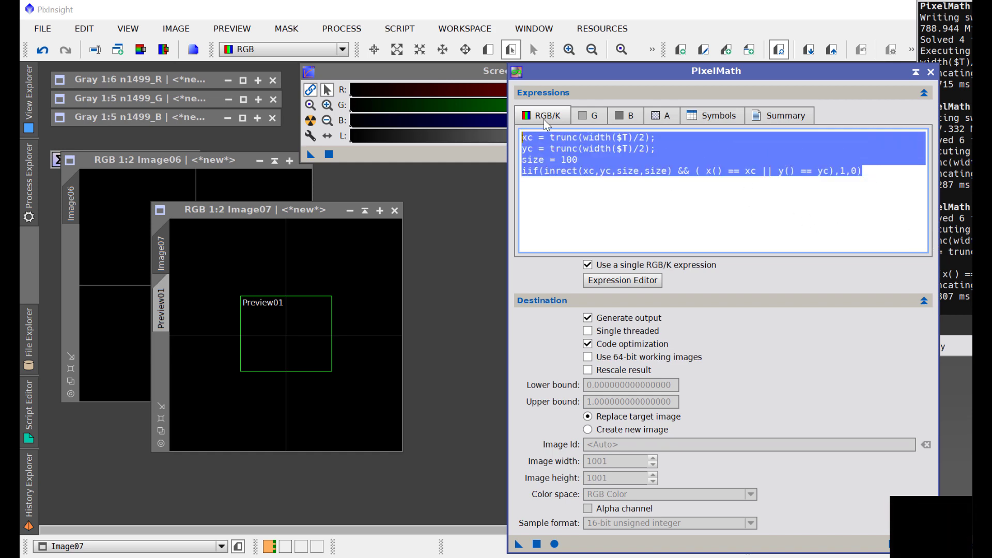
# - Cut the four-line expression and type iif(inrect(500,500,100,100),1,0) in its place
pyautogui.rightClick(564, 143)
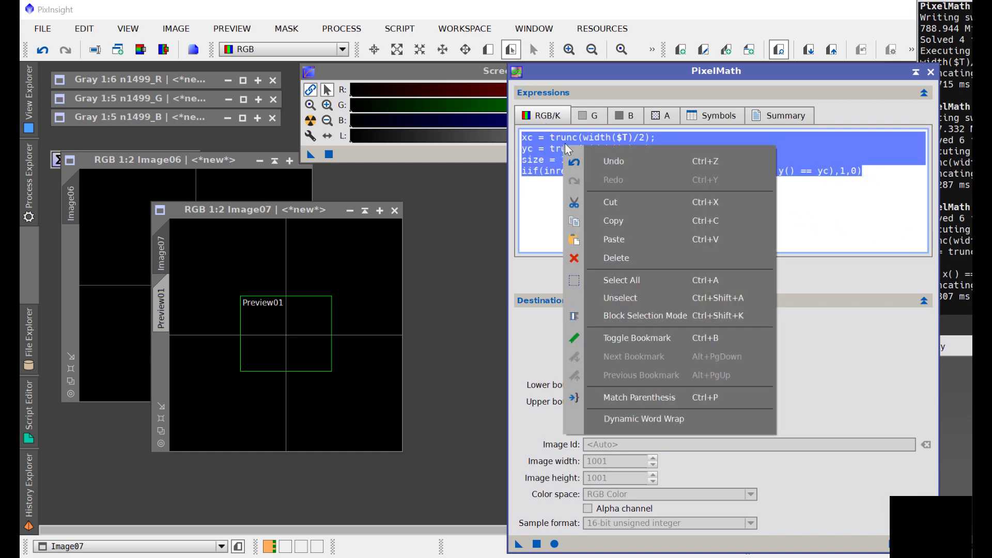
pyautogui.click(623, 209)
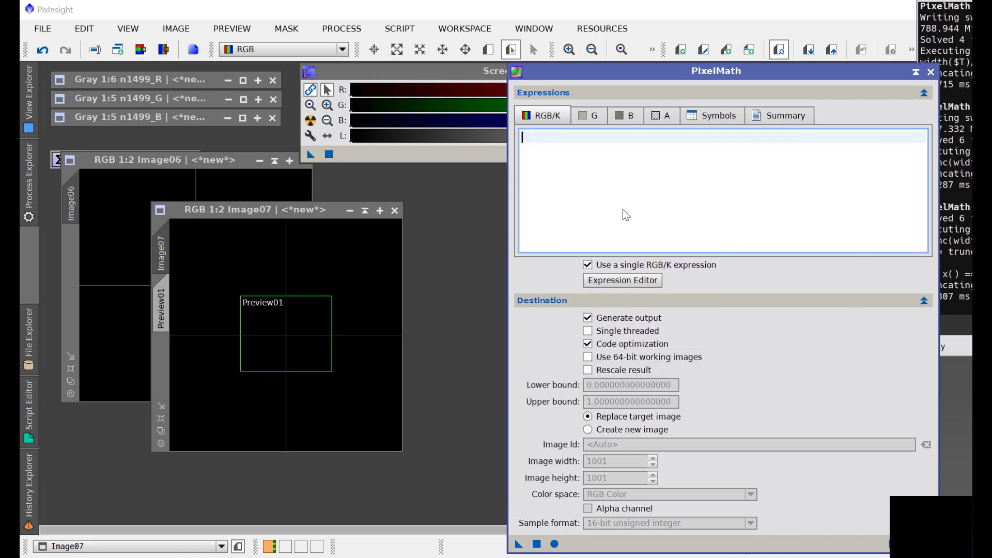
pyautogui.write('iif(inrect(500,500,100,100')
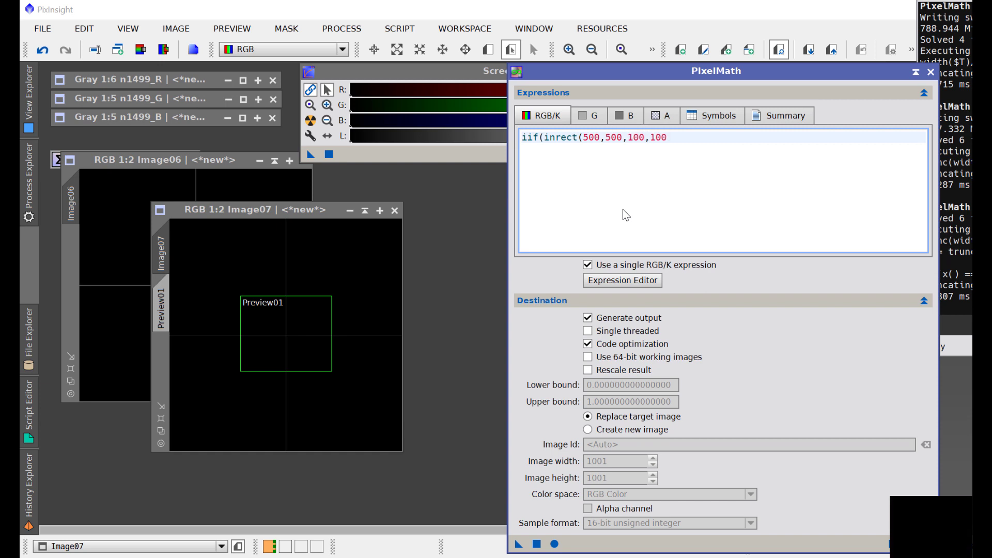
pyautogui.write('),1,0)')
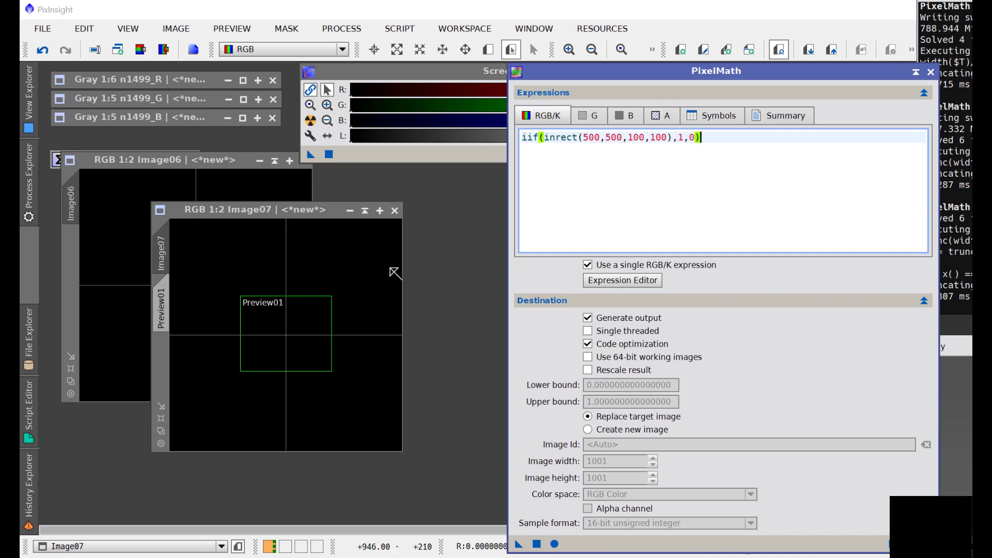
# - Delete Preview01 and undo the old cross lines on Image07
pyautogui.click(163, 306)
pyautogui.rightClick(163, 311)
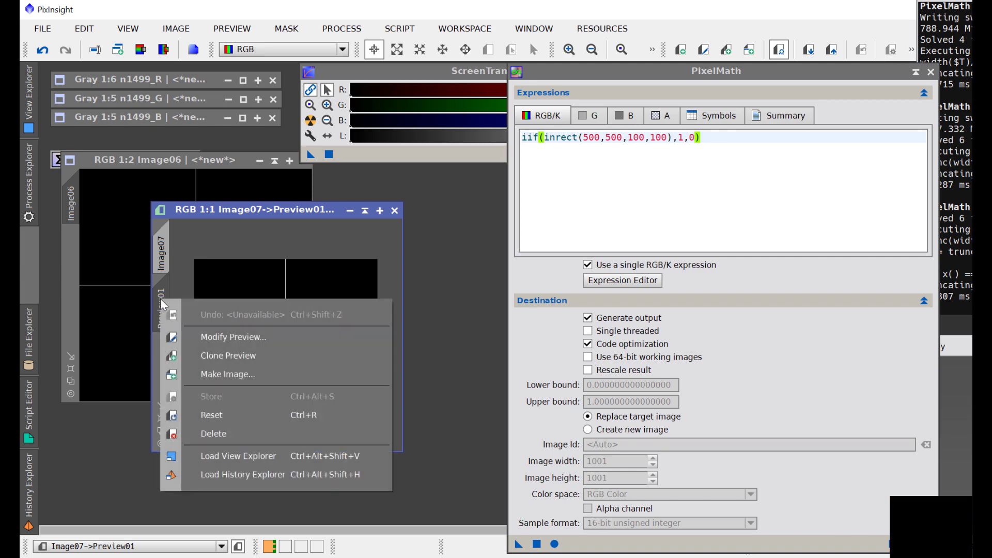
pyautogui.click(215, 433)
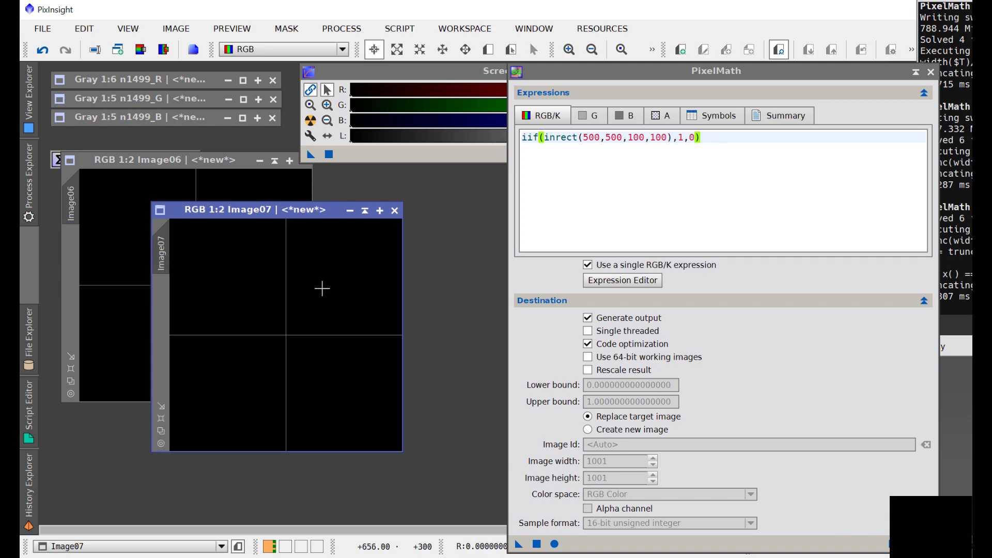
pyautogui.click(42, 50)
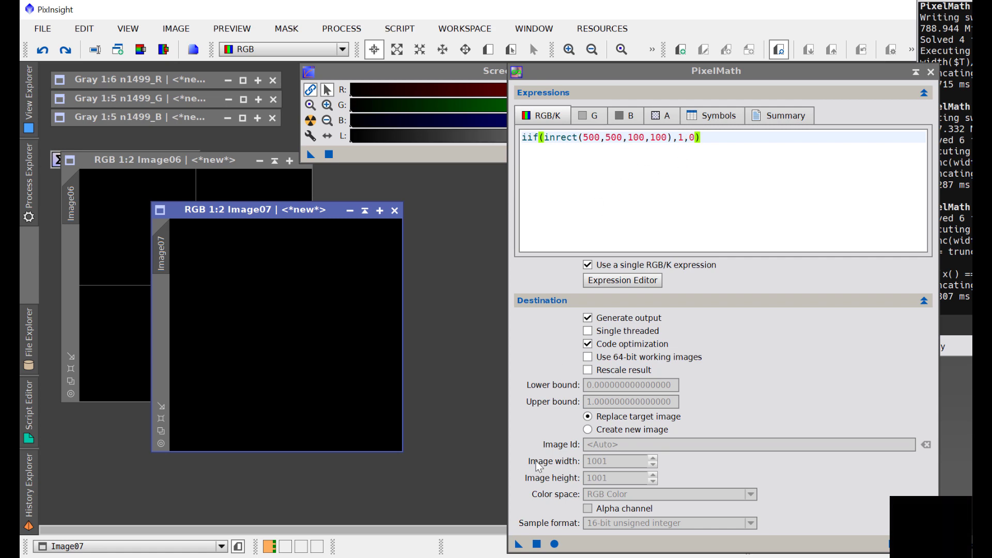
# - Apply the inrect test to Image07, zoom in, and check the white square's top-left corner at 500,500
pyautogui.moveTo(519, 544); pyautogui.dragTo(321, 378)
pyautogui.scroll(3, 319, 374)
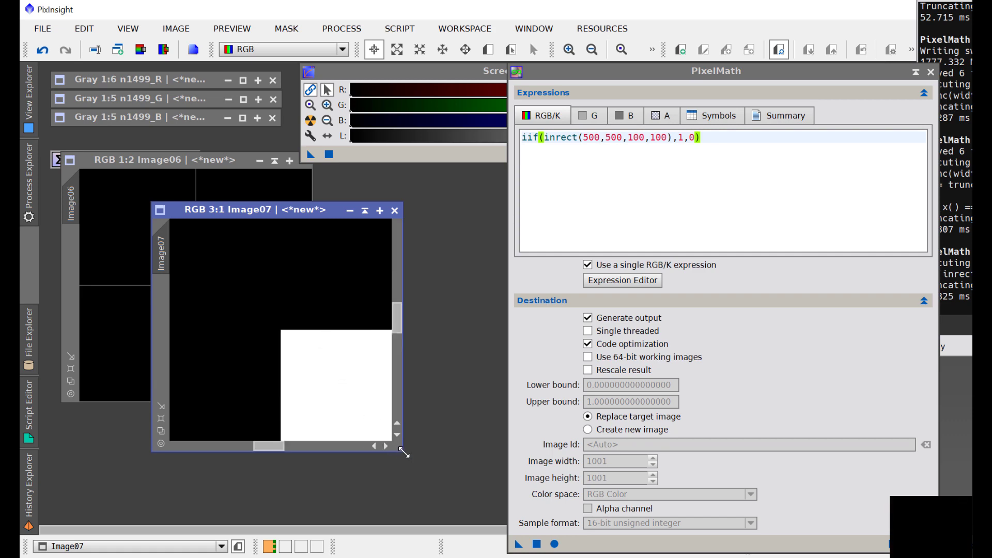
pyautogui.moveTo(404, 450); pyautogui.dragTo(487, 506)
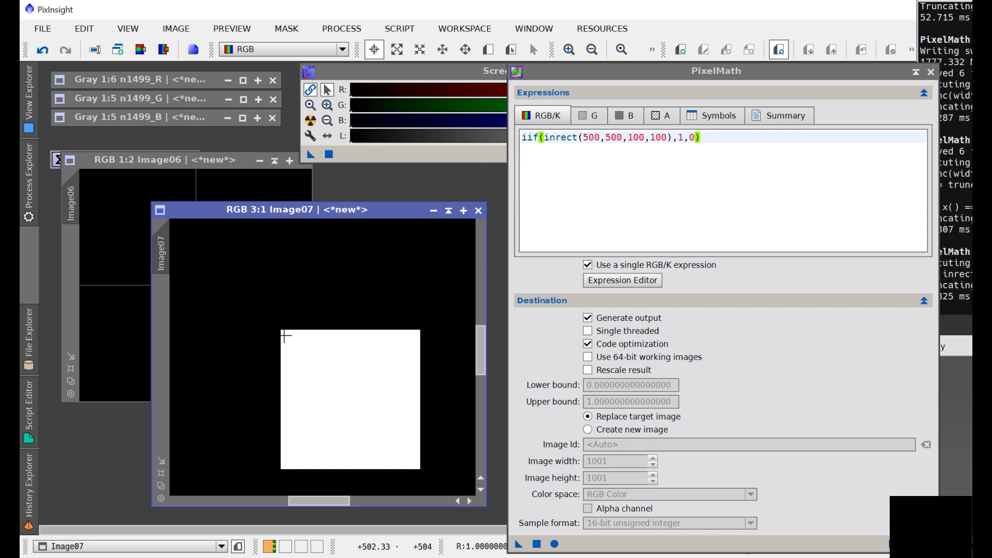
pyautogui.click(278, 329)
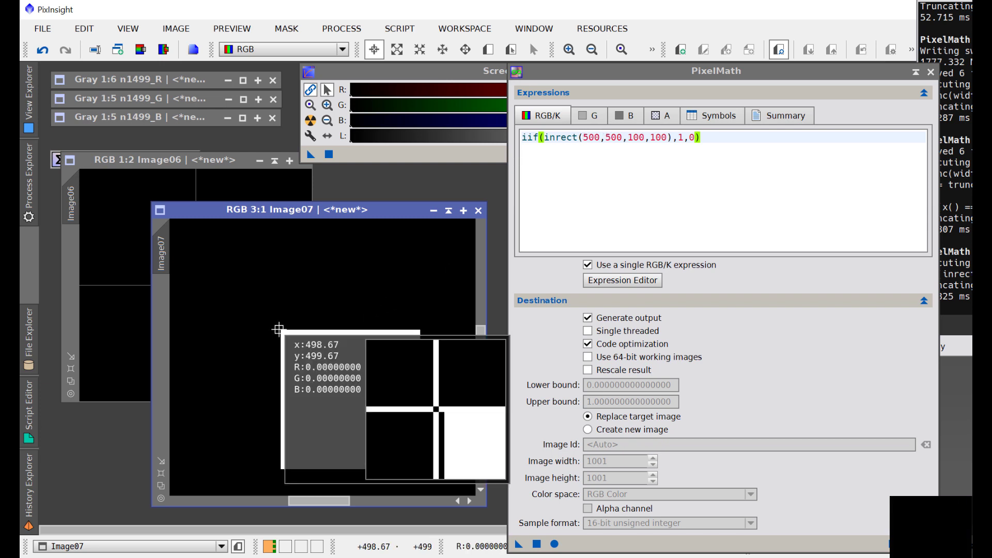
pyautogui.moveTo(279, 329); pyautogui.dragTo(281, 331)
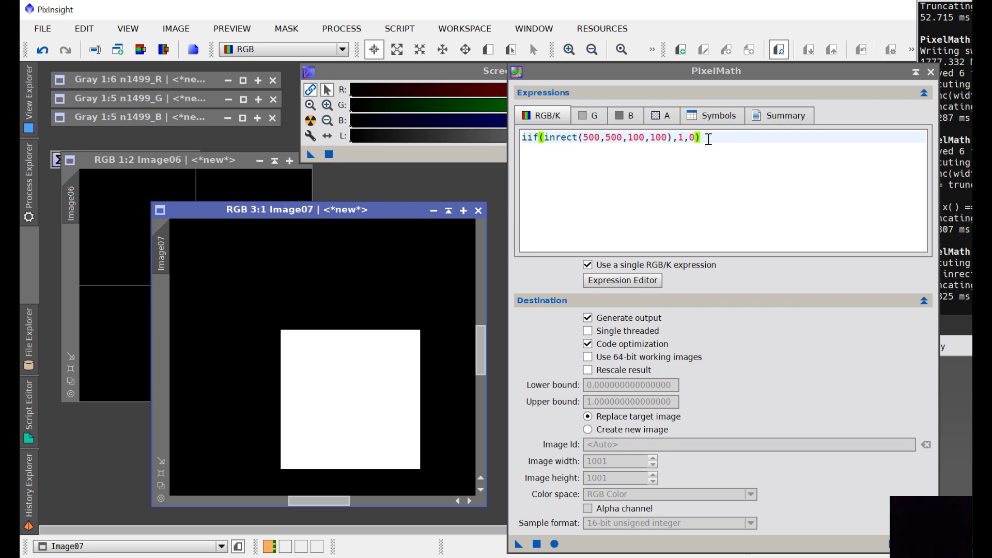
# - Replace the test expression with the saved four-line crosshair expression via Paste
pyautogui.moveTo(710, 139); pyautogui.dragTo(524, 139)
pyautogui.rightClick(536, 138)
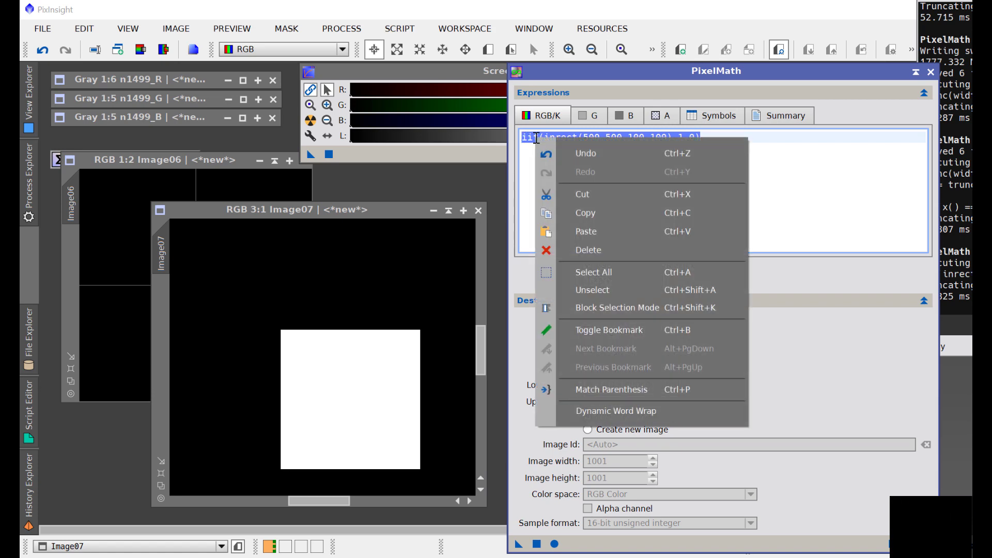
pyautogui.click(582, 233)
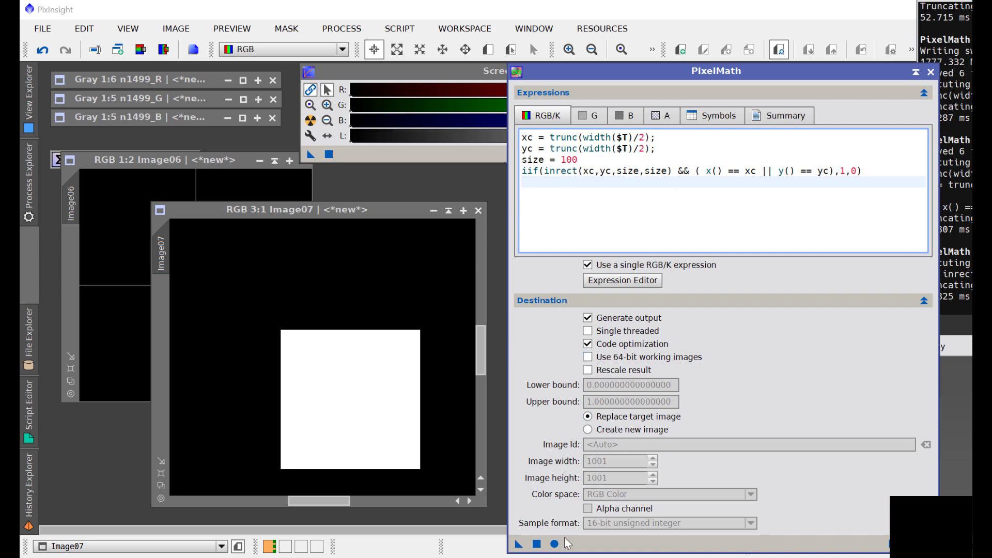
# - Apply the crosshair expression to Image07, then check the inrect error and declared symbols xc, yc, size
pyautogui.moveTo(515, 544); pyautogui.dragTo(385, 437)
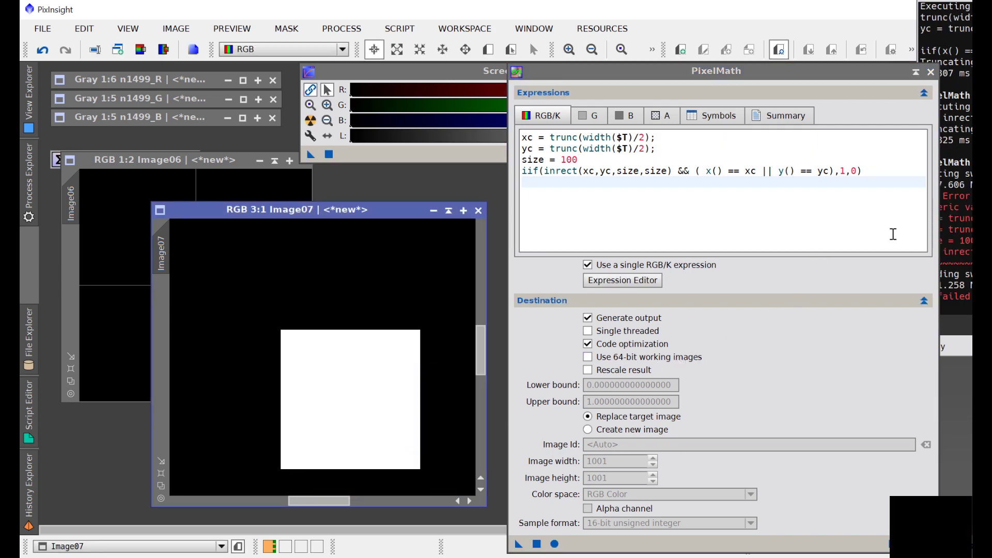
pyautogui.click(743, 216)
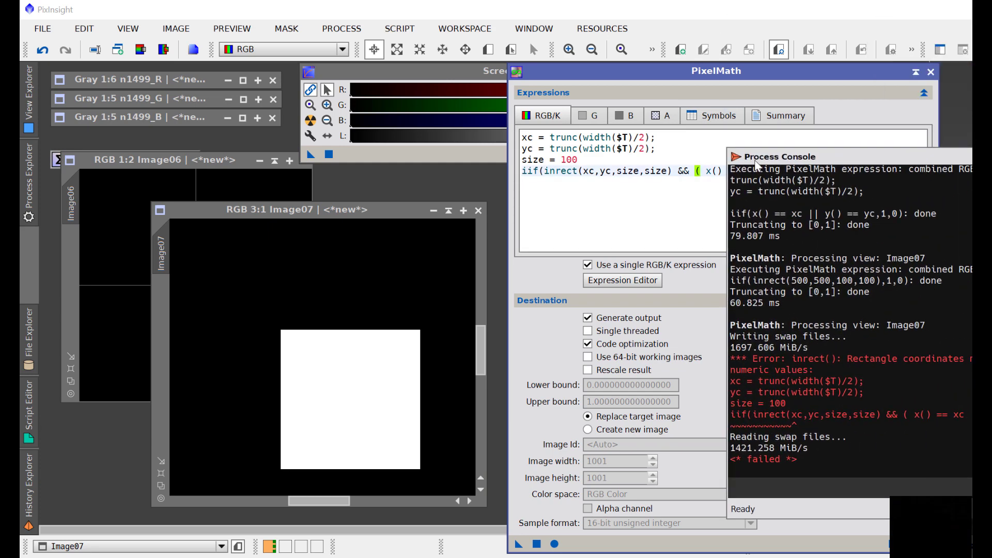
pyautogui.click(713, 114)
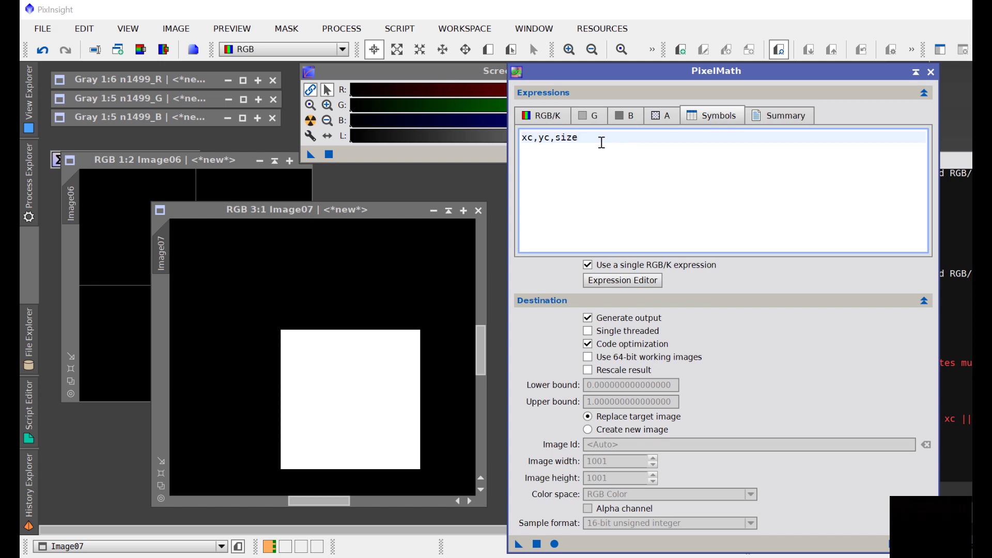
pyautogui.click(542, 114)
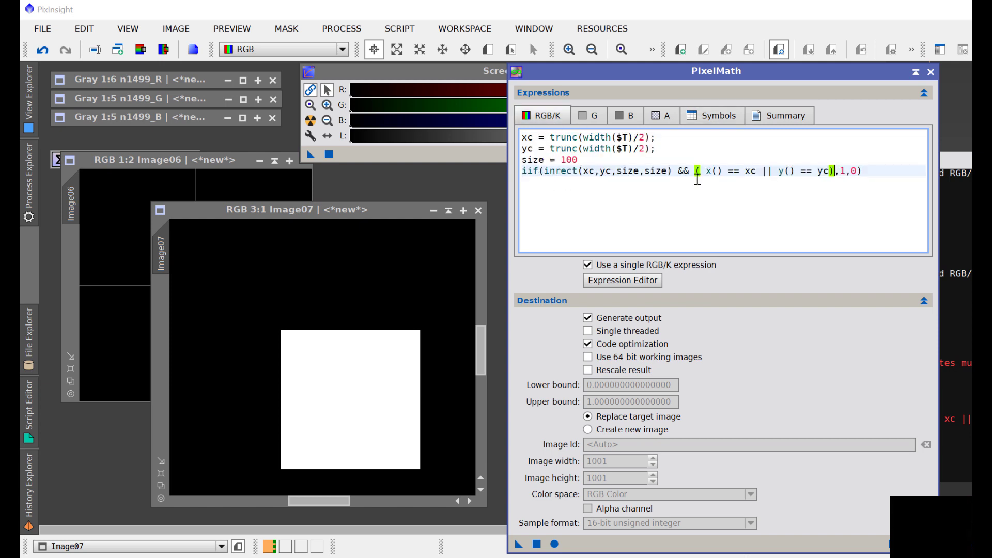
pyautogui.moveTo(524, 542); pyautogui.dragTo(425, 456)
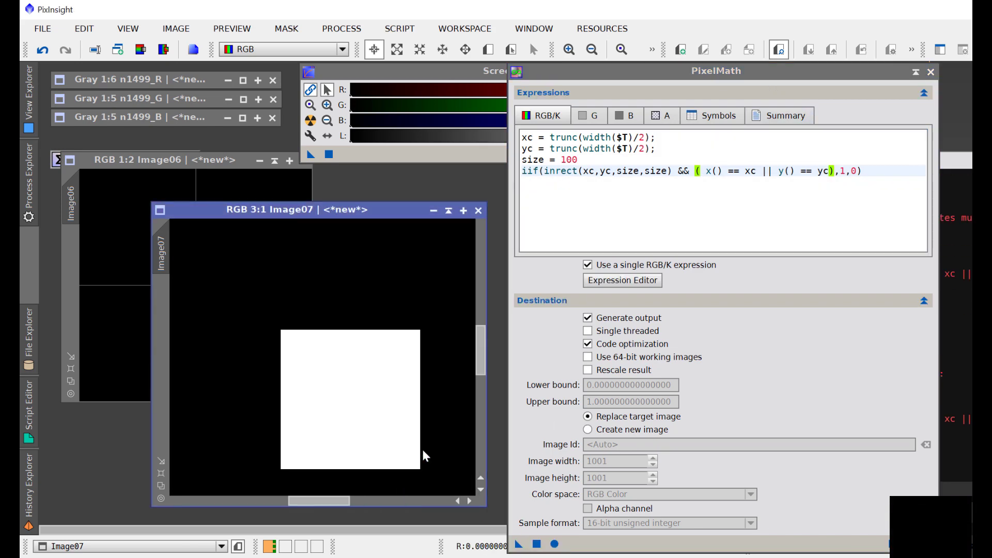
# - Add a semicolon after size = 100, reapply to Image07, and view it at 1:1
pyautogui.click(587, 162)
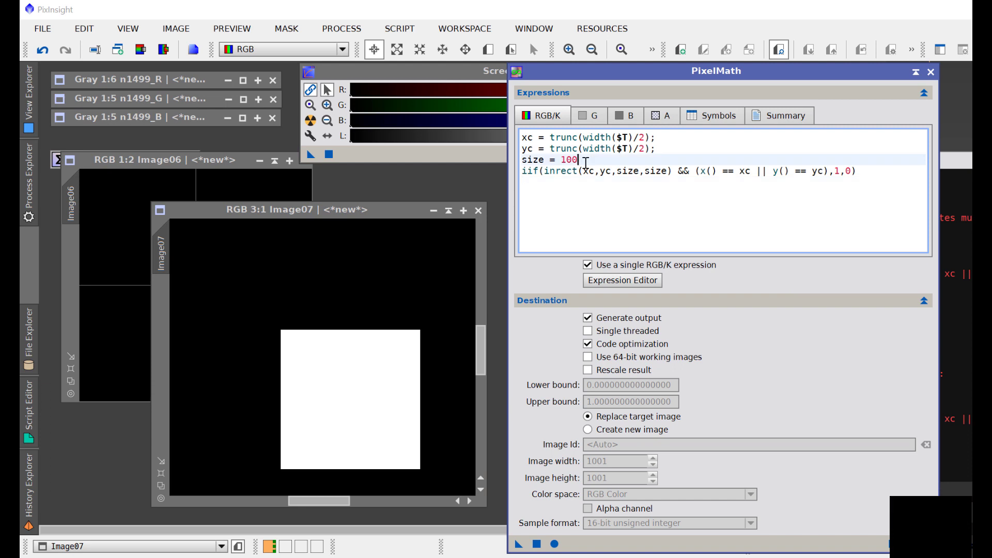
pyautogui.write(';')
pyautogui.moveTo(519, 544); pyautogui.dragTo(435, 443)
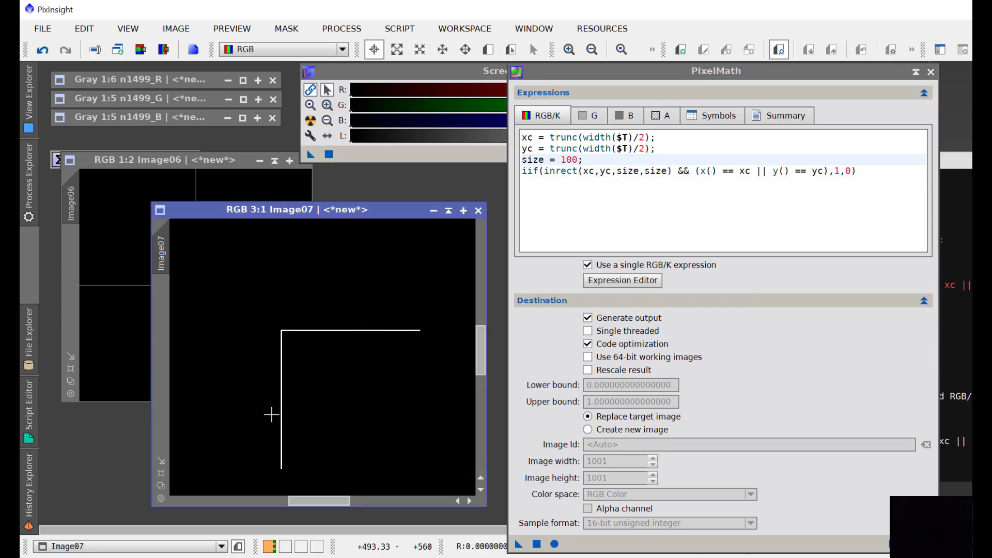
pyautogui.press('-')
pyautogui.press('-')
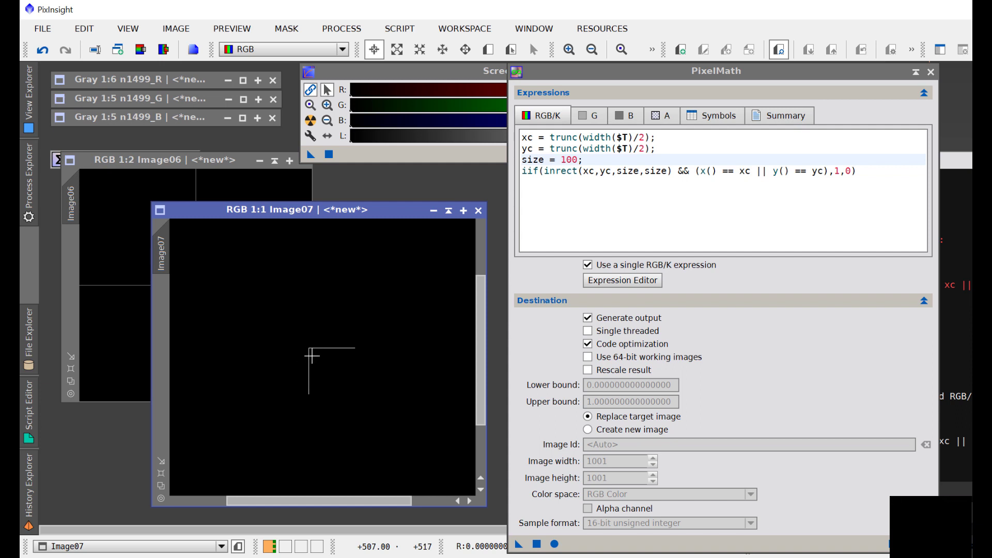
# - Set the inrect start to yc-size/2, apply the expression to Image07, and zoom in on the cross
pyautogui.click(594, 172)
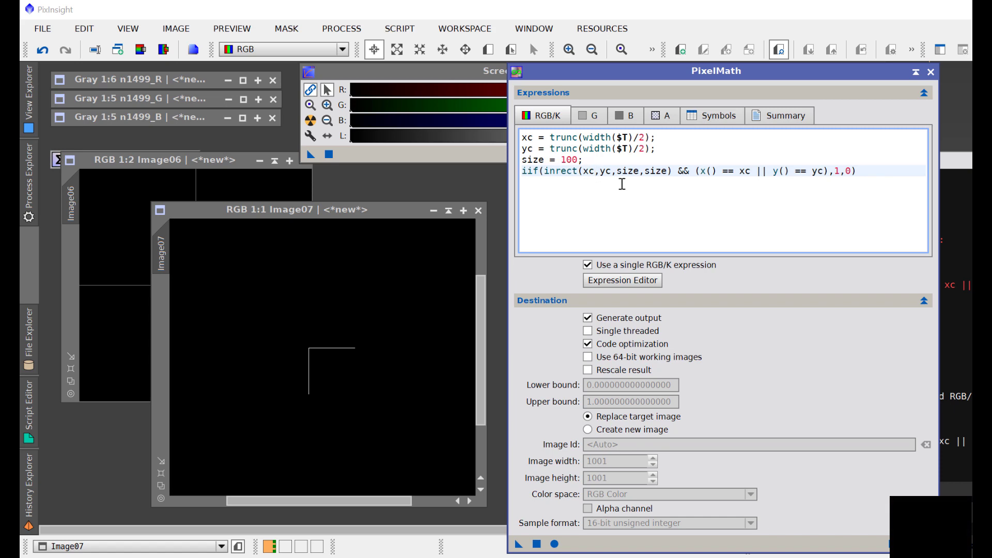
pyautogui.write('-size/2')
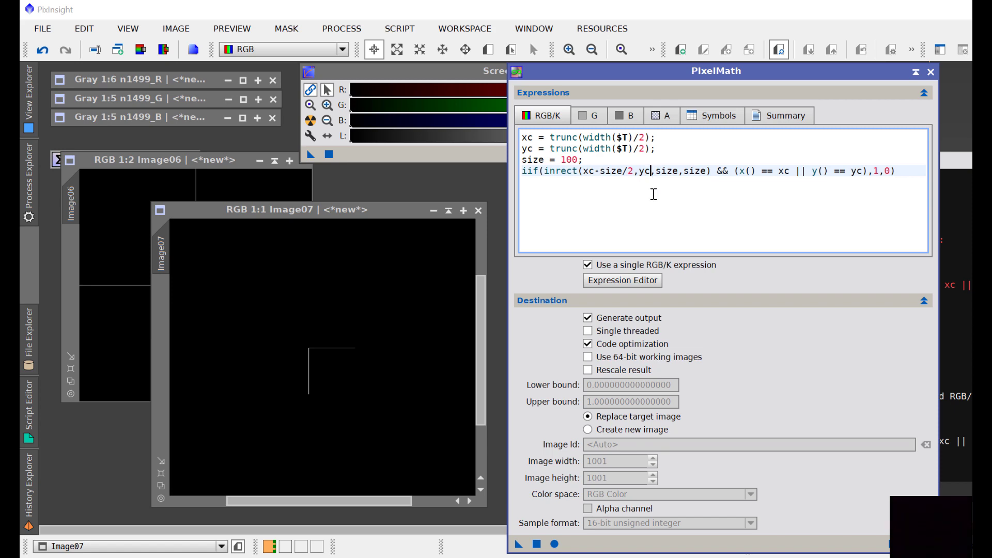
pyautogui.write('-size')
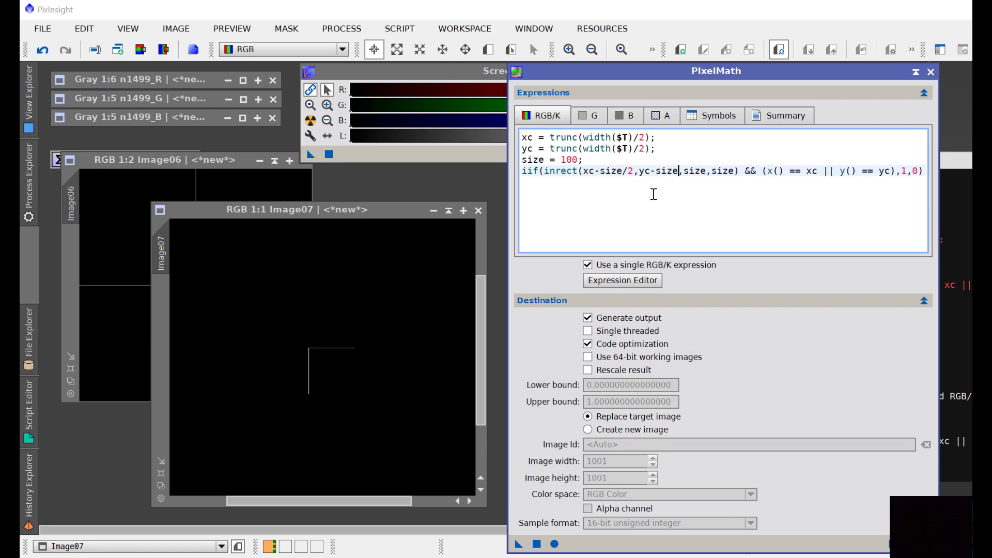
pyautogui.write('/2')
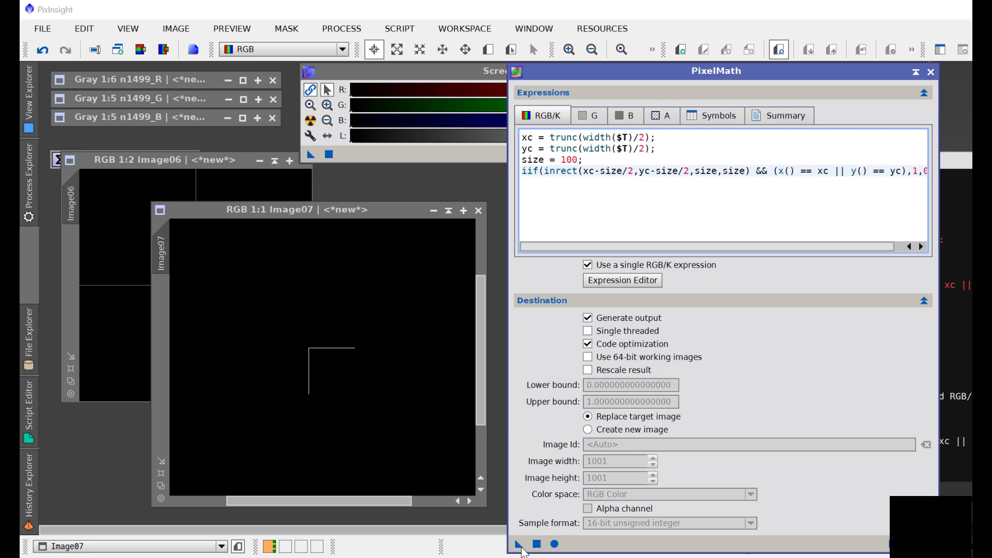
pyautogui.moveTo(520, 546); pyautogui.dragTo(408, 437)
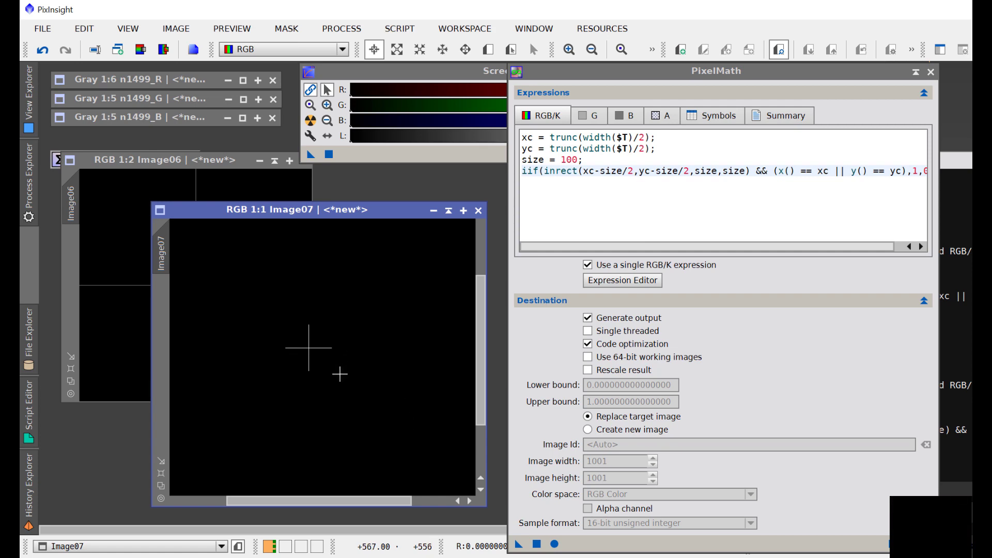
pyautogui.hotkey('ctrl', '+')
pyautogui.hotkey('ctrl', '+')
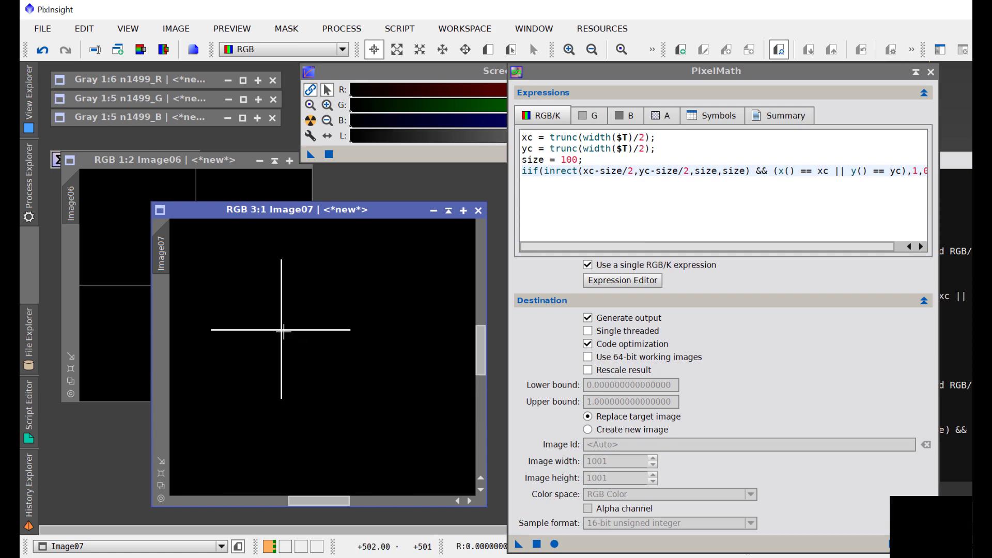
# - Read the pixel value at the cross centre, then apply the expression to Image06
pyautogui.click(280, 329)
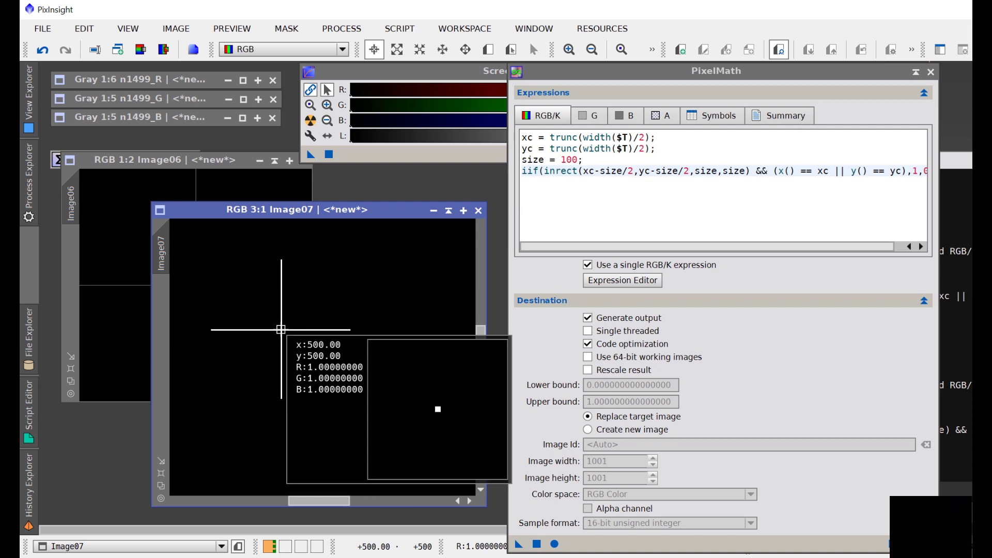
pyautogui.click(209, 165)
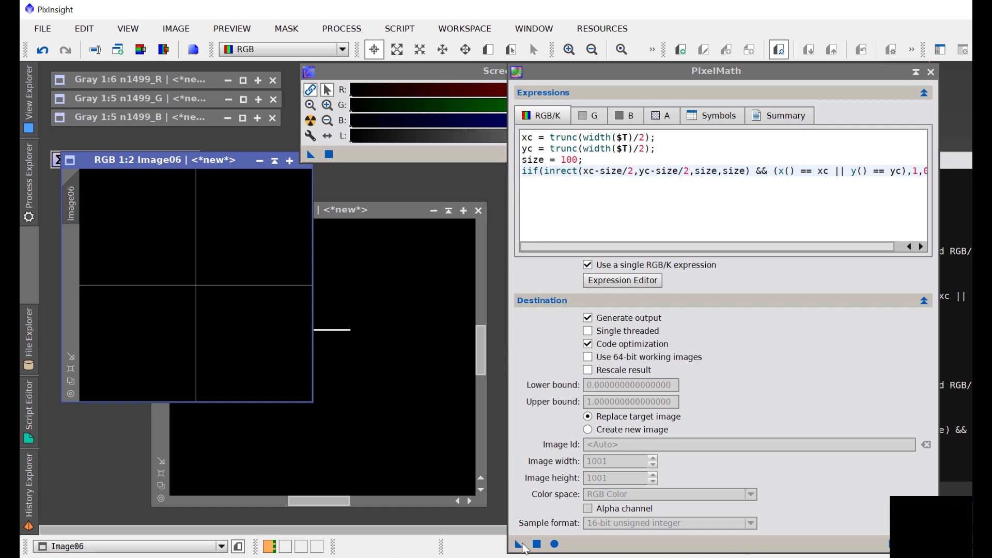
pyautogui.moveTo(523, 546); pyautogui.dragTo(288, 343)
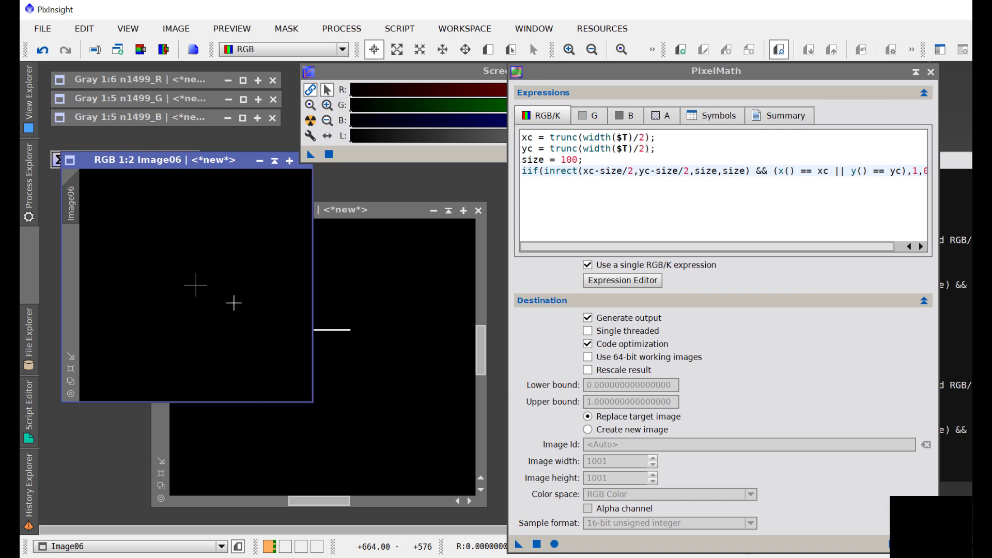
# - Raise size from 100 to 200, reapply to Image06, and enlarge its window
pyautogui.click(580, 161)
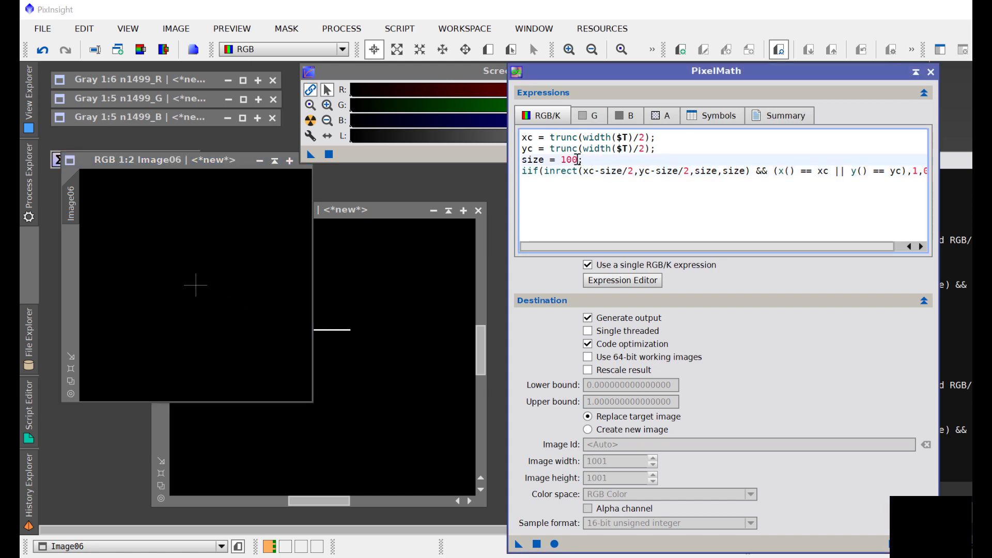
pyautogui.moveTo(577, 160); pyautogui.dragTo(567, 159)
pyautogui.press('BackSpace')
pyautogui.press('BackSpace')
pyautogui.write('20')
pyautogui.click(519, 544)
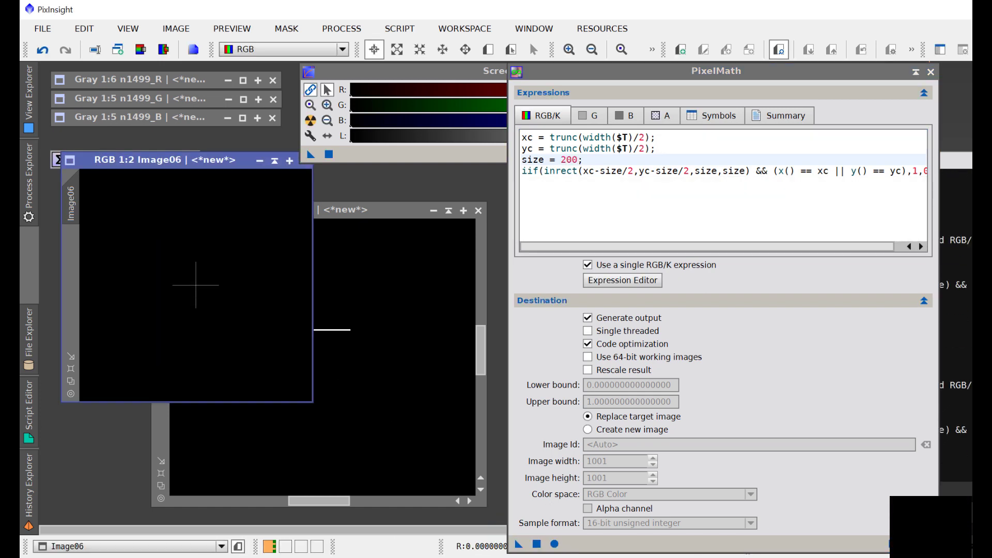
pyautogui.scroll(2, 207, 320)
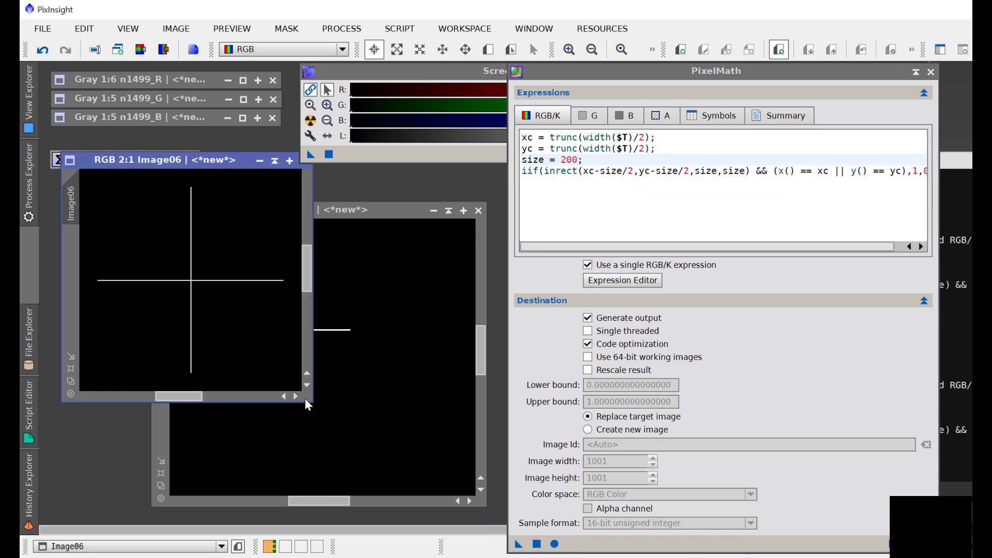
pyautogui.moveTo(307, 402); pyautogui.dragTo(406, 472)
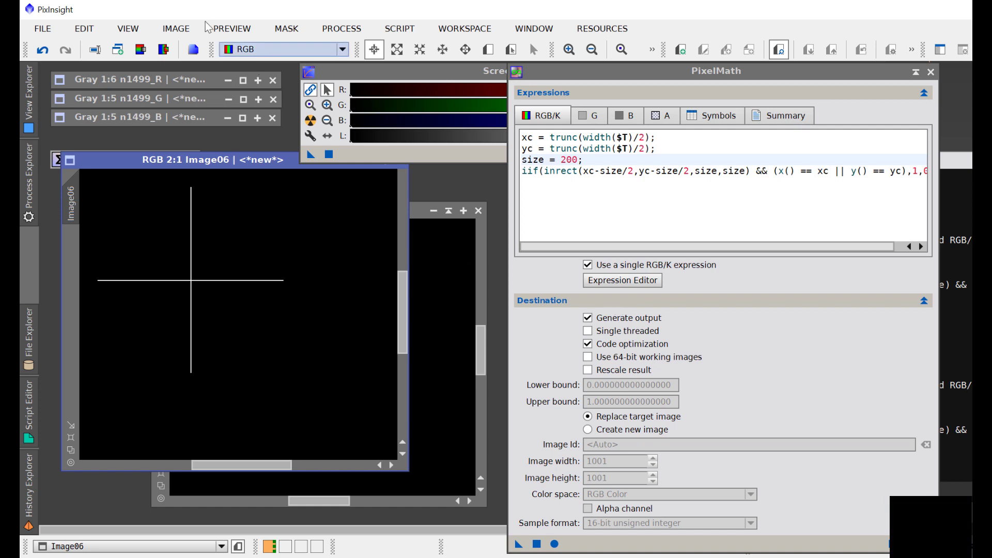
# - Restore the n1499_R star image window and widen PixelMath to show the full expression
pyautogui.doubleClick(164, 84)
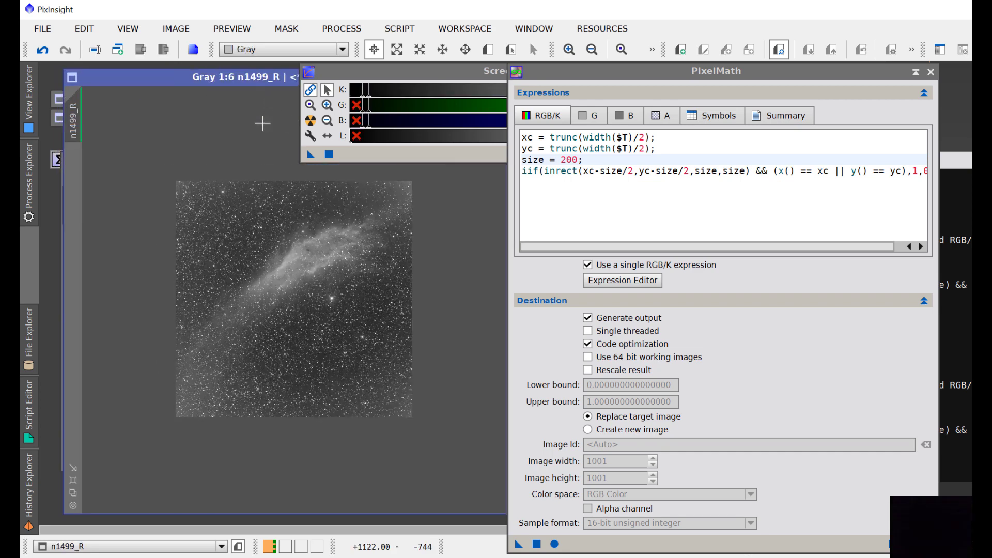
pyautogui.scroll(3, 262, 283)
pyautogui.scroll(1, 262, 284)
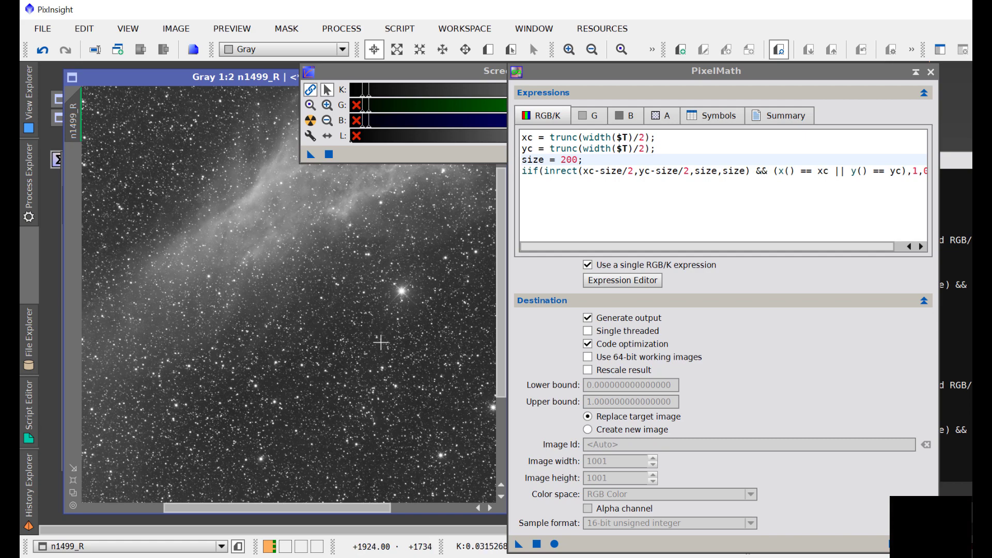
pyautogui.click(602, 92)
pyautogui.click(574, 92)
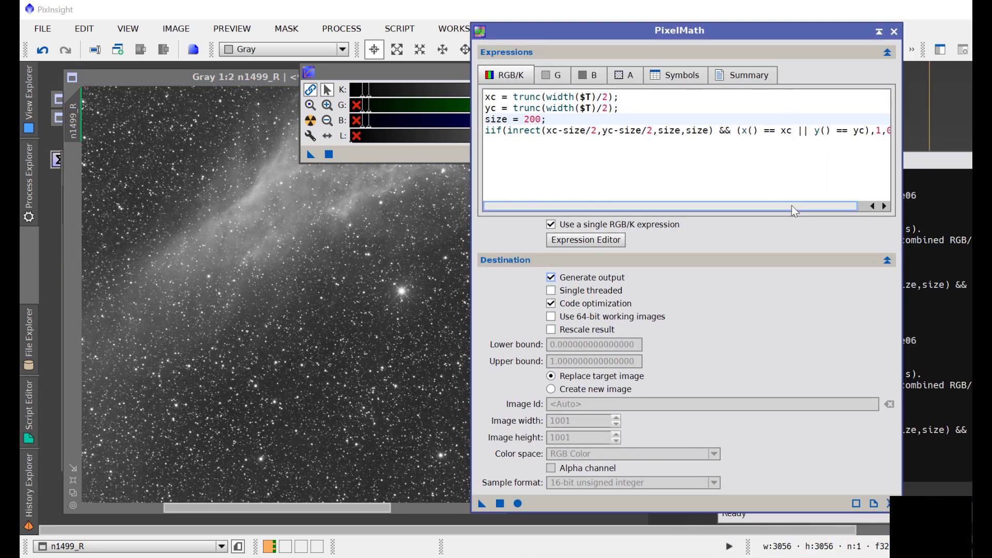
pyautogui.moveTo(792, 205); pyautogui.dragTo(804, 207)
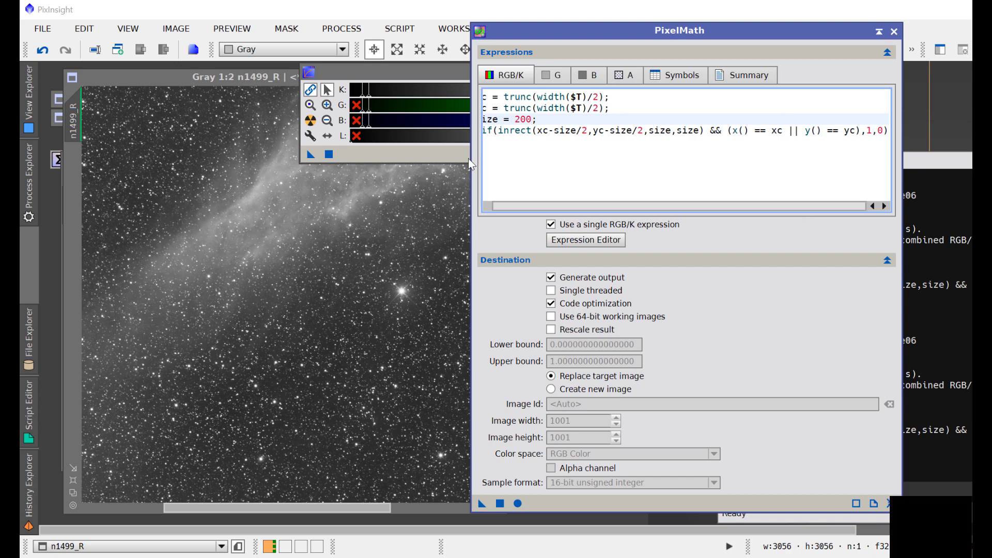
pyautogui.moveTo(472, 160); pyautogui.dragTo(418, 156)
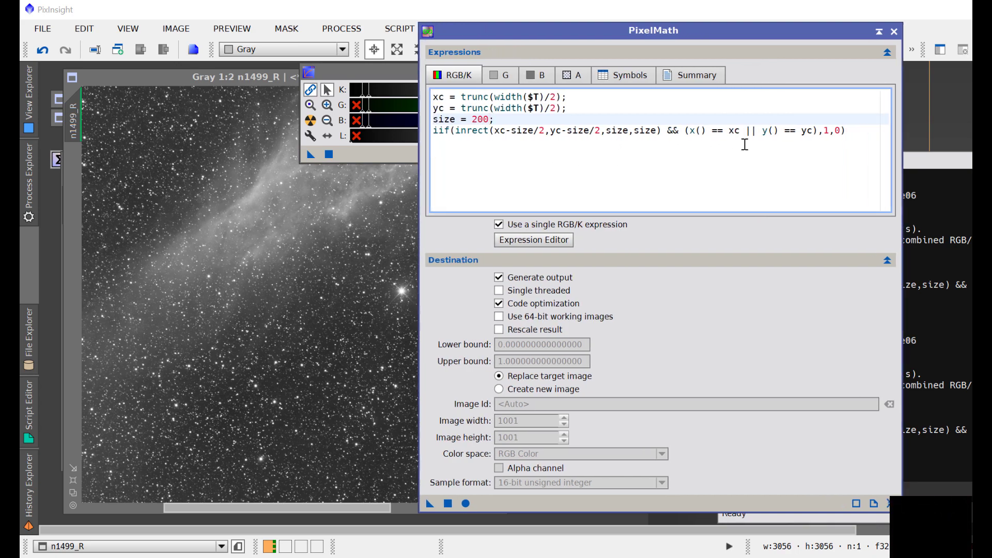
# - Replace the final iif argument 0 with $T so original pixels remain outside the cross
pyautogui.click(842, 130)
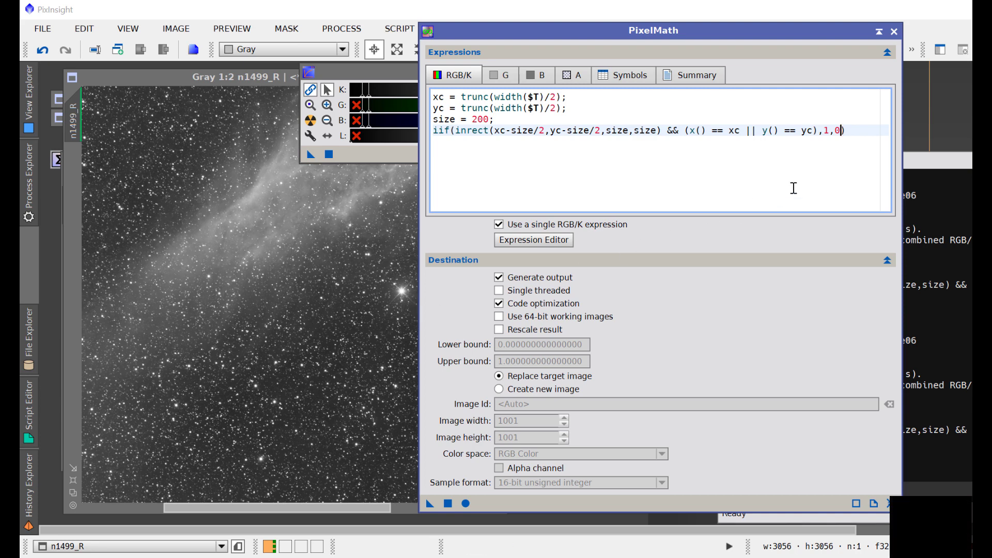
pyautogui.press('BackSpace')
pyautogui.write('$T')
# - Apply the crosshair expression to n1499_R and zoom in and out to inspect the cross
pyautogui.click(430, 504)
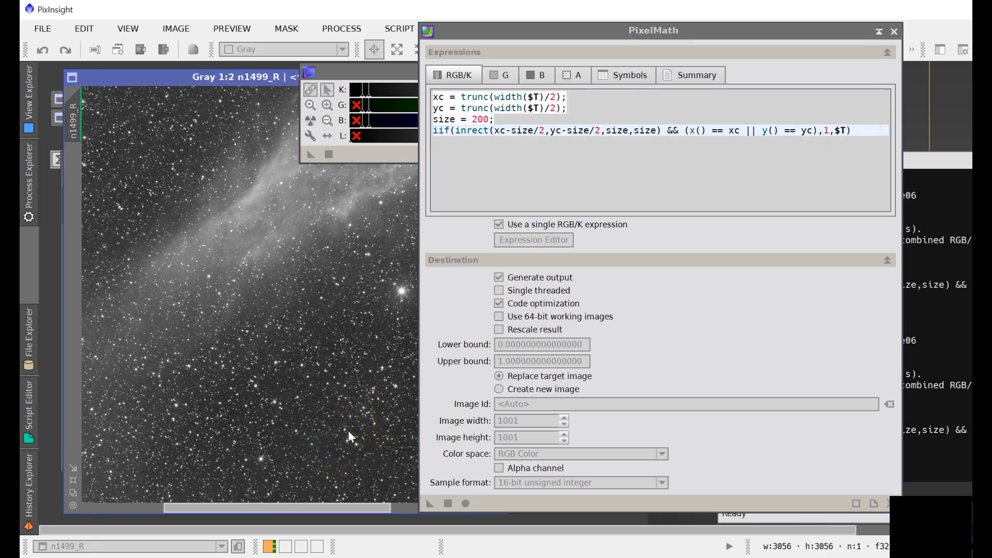
pyautogui.scroll(2, 288, 295)
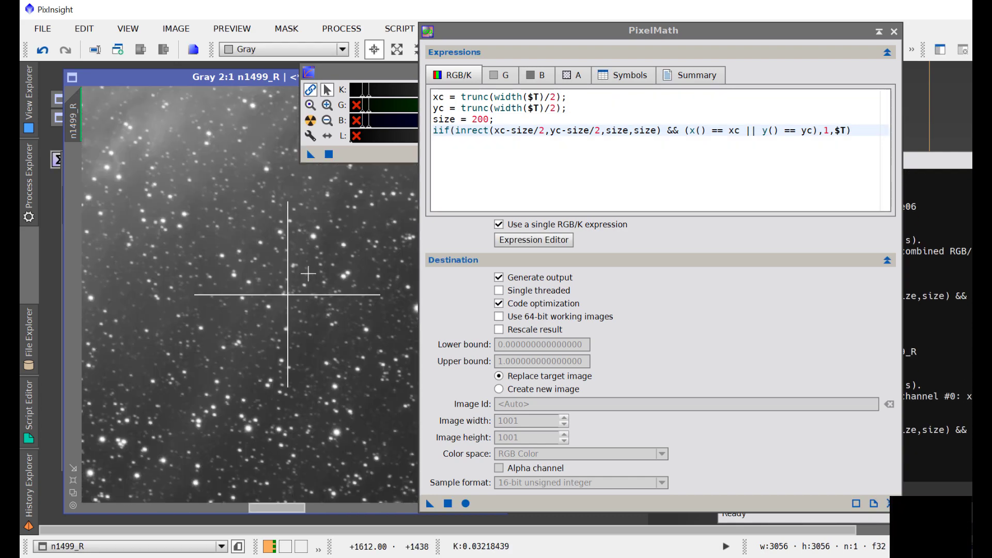
pyautogui.scroll(-1, 308, 274)
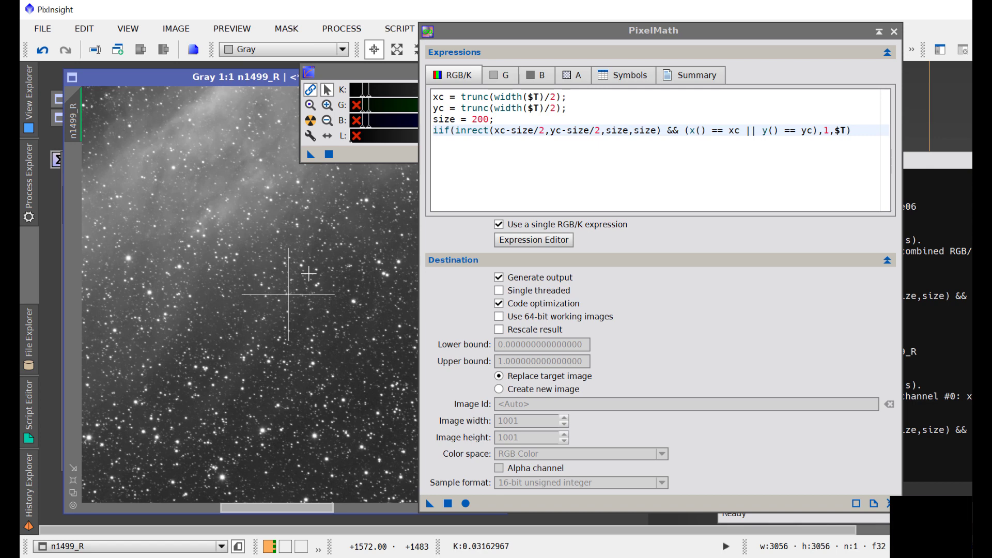
pyautogui.click(868, 130)
pyautogui.press('Return')
pyautogui.moveTo(868, 129); pyautogui.dragTo(437, 93)
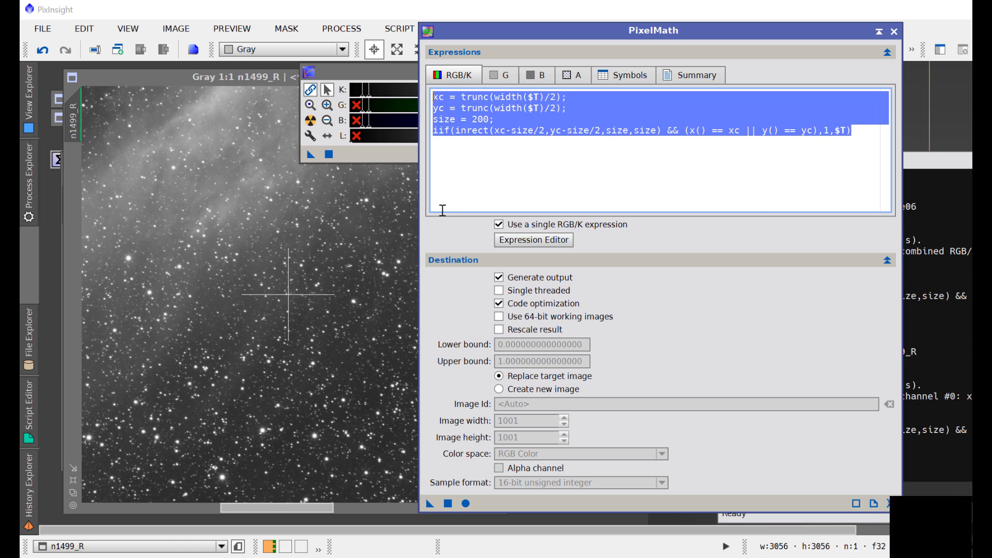
pyautogui.click(632, 76)
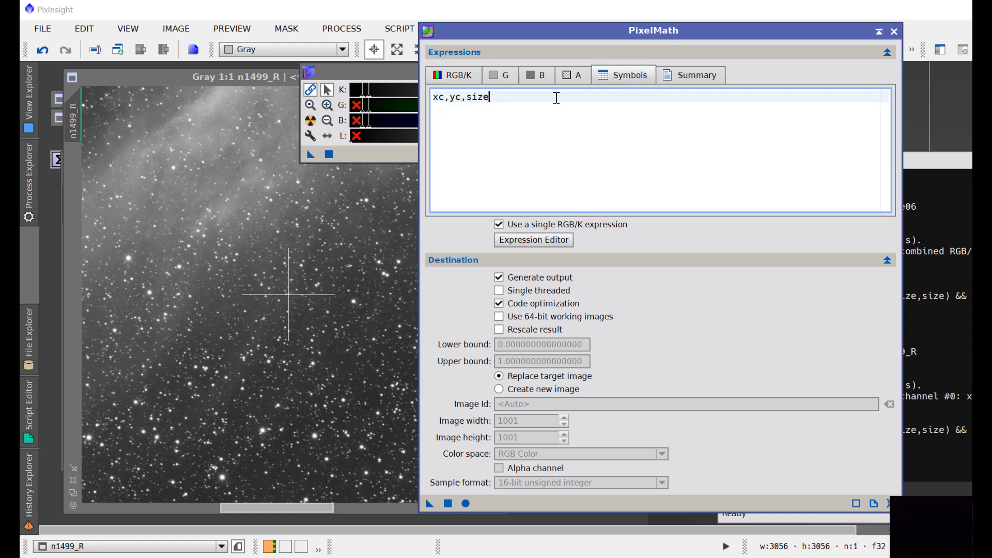
pyautogui.click(454, 76)
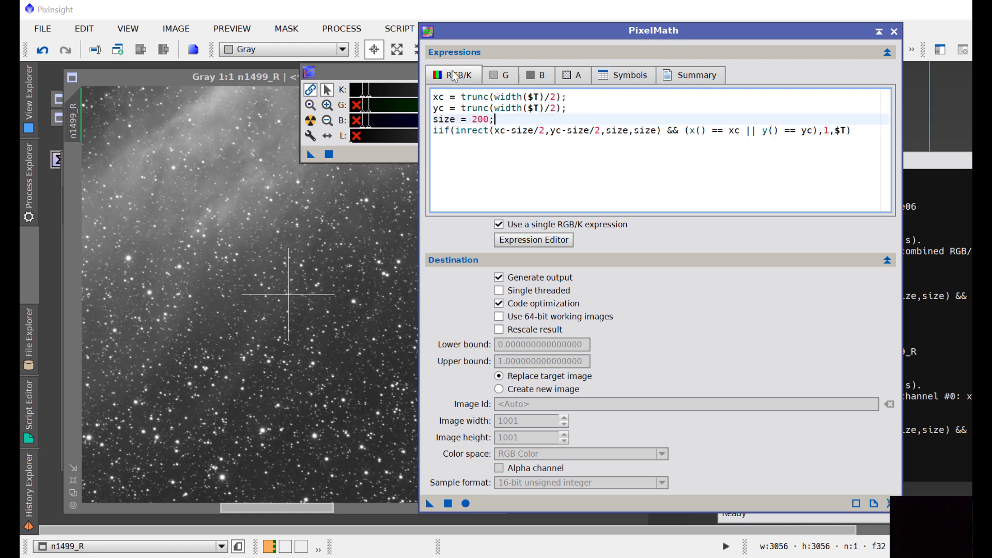